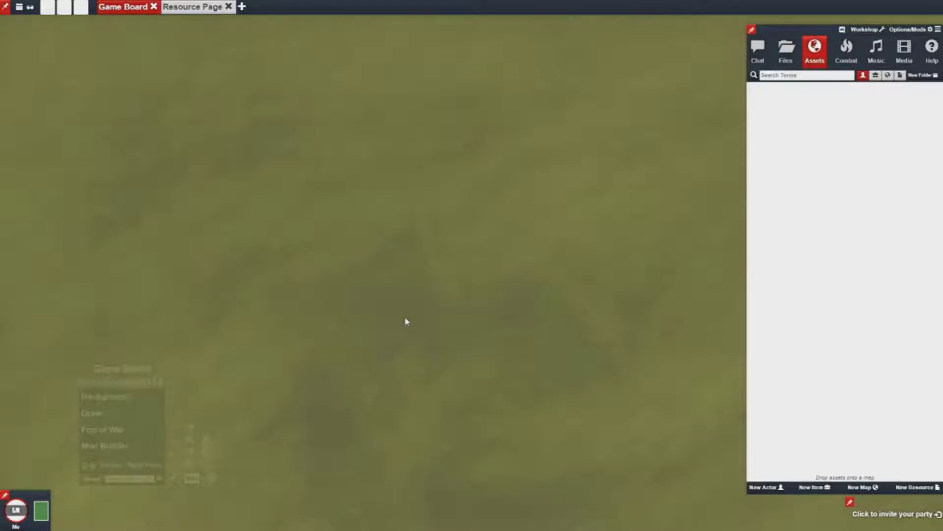
Step: Create a new actor and review its Stat Test and Saving Throw actions
{"action": "left_click", "coordinate": [776, 489]}
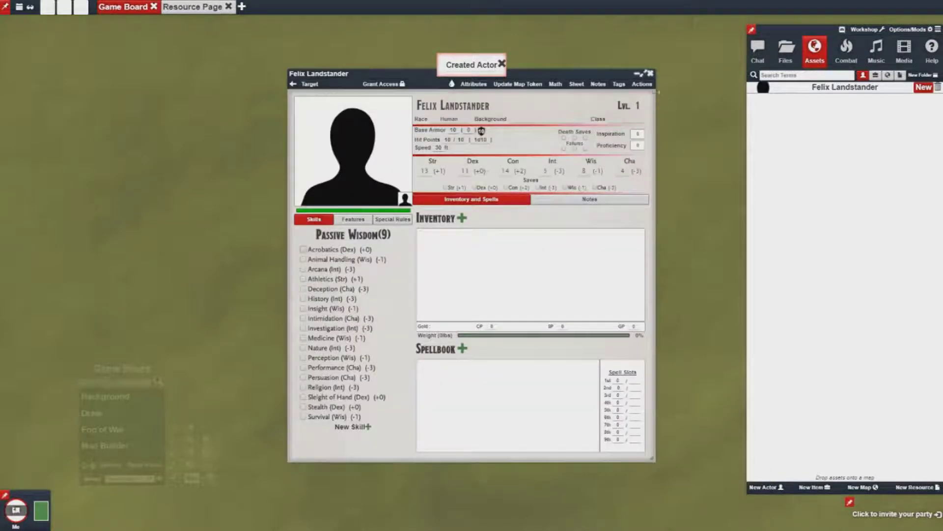
{"action": "left_click", "coordinate": [646, 85]}
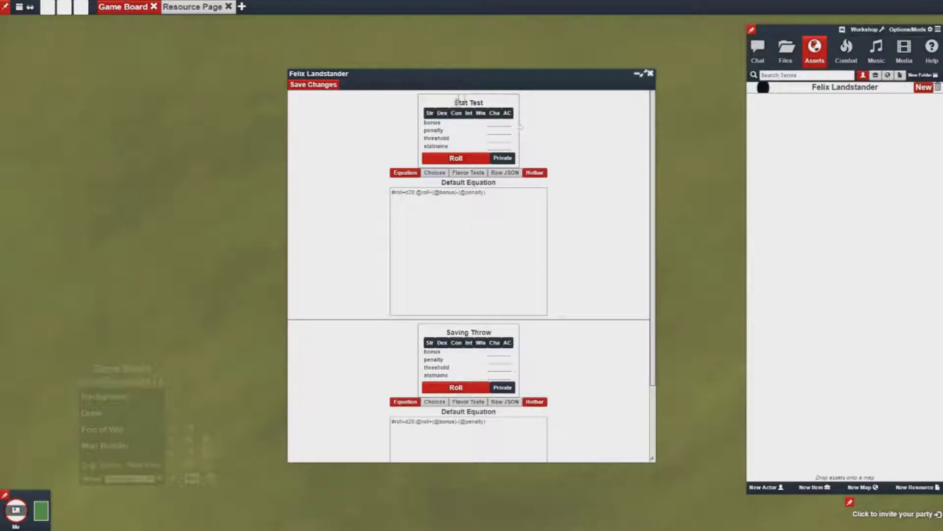
{"action": "left_click_drag", "start_coordinate": [460, 101], "coordinate": [500, 102]}
{"action": "left_click_drag", "start_coordinate": [498, 336], "coordinate": [445, 334]}
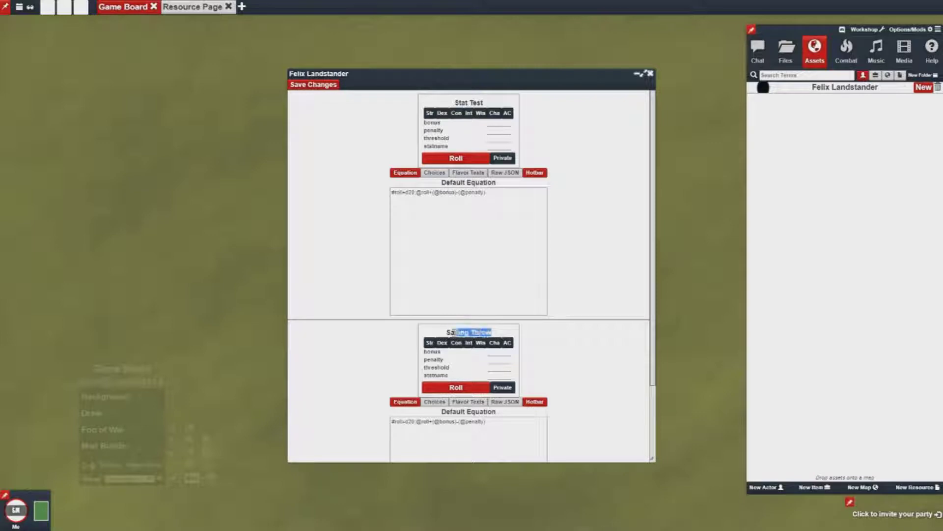
{"action": "left_click", "coordinate": [617, 244]}
{"action": "scroll", "coordinate": [557, 255], "scroll_direction": "down", "scroll_amount": 3}
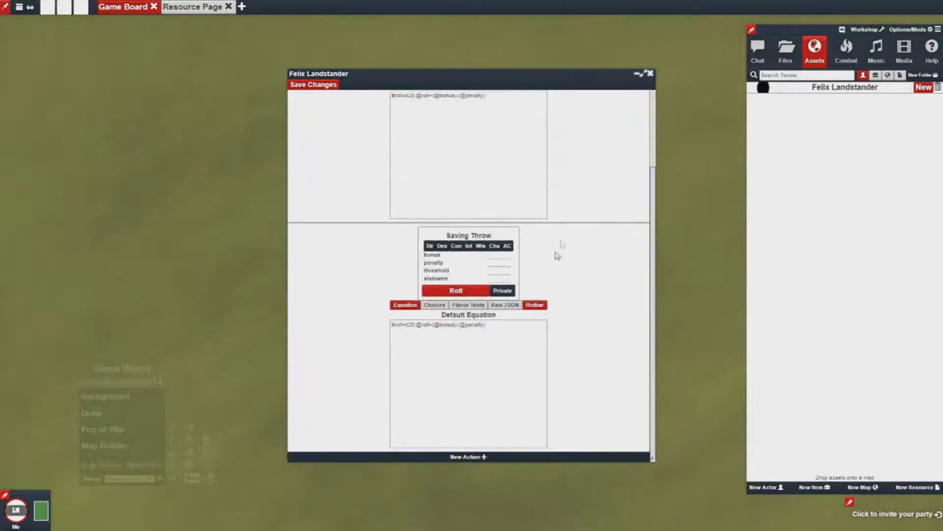
Step: Fill the Saving Throw action with the Str choice, show the chat, and save the action changes
{"action": "left_click", "coordinate": [429, 246]}
{"action": "left_click", "coordinate": [758, 48]}
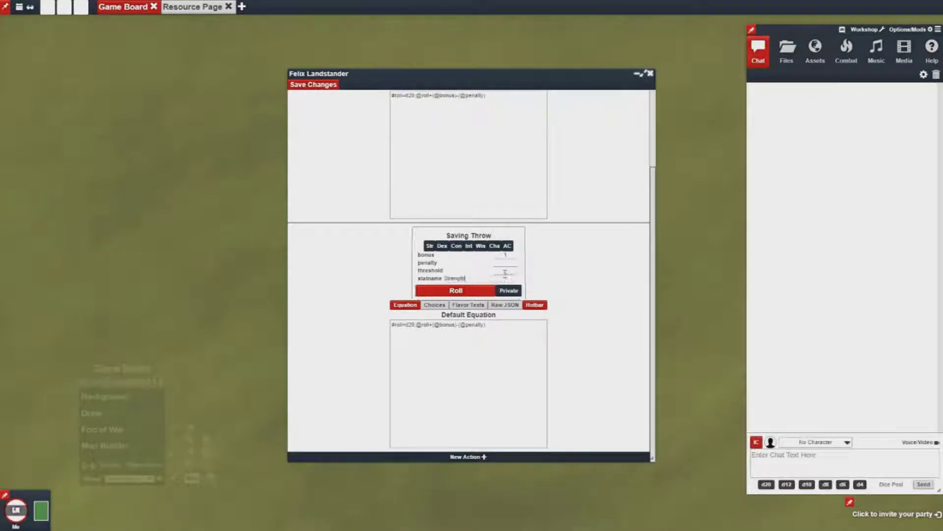
{"action": "left_click", "coordinate": [505, 264]}
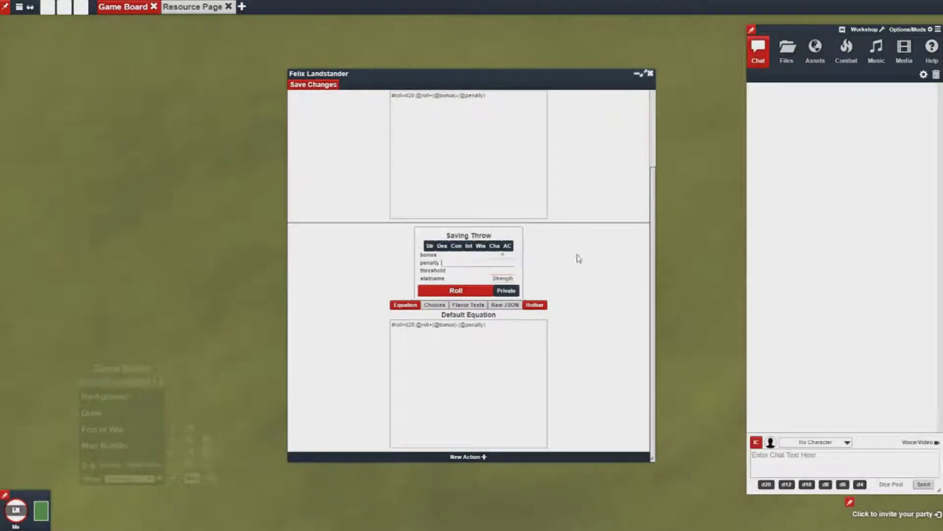
{"action": "scroll", "coordinate": [576, 255], "scroll_direction": "up", "scroll_amount": 2}
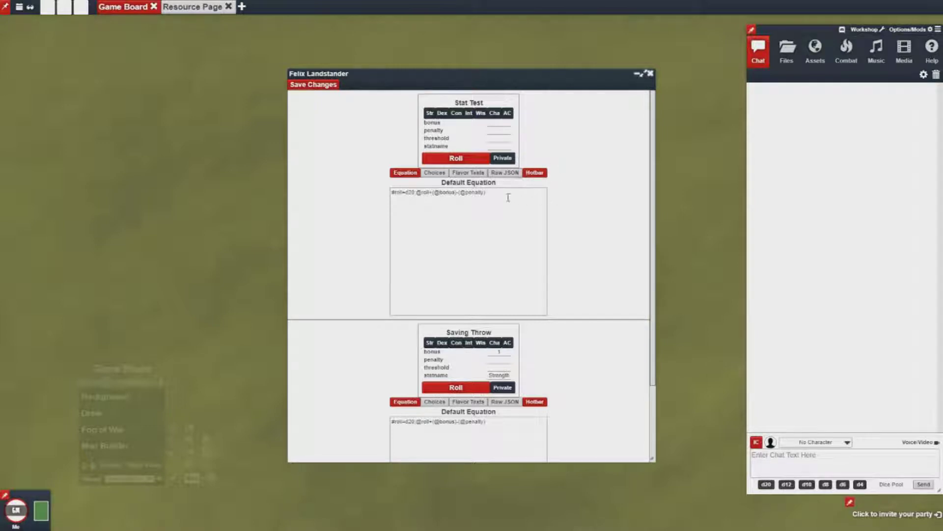
{"action": "left_click", "coordinate": [322, 85]}
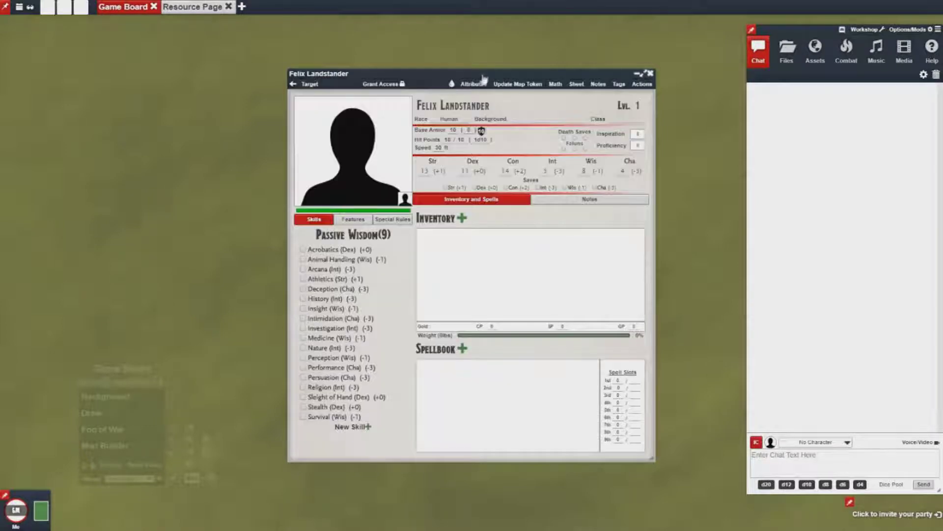
Step: Place the new actor's token on the game board, select it, and impersonate that actor
{"action": "left_click", "coordinate": [650, 74]}
{"action": "left_click", "coordinate": [815, 49]}
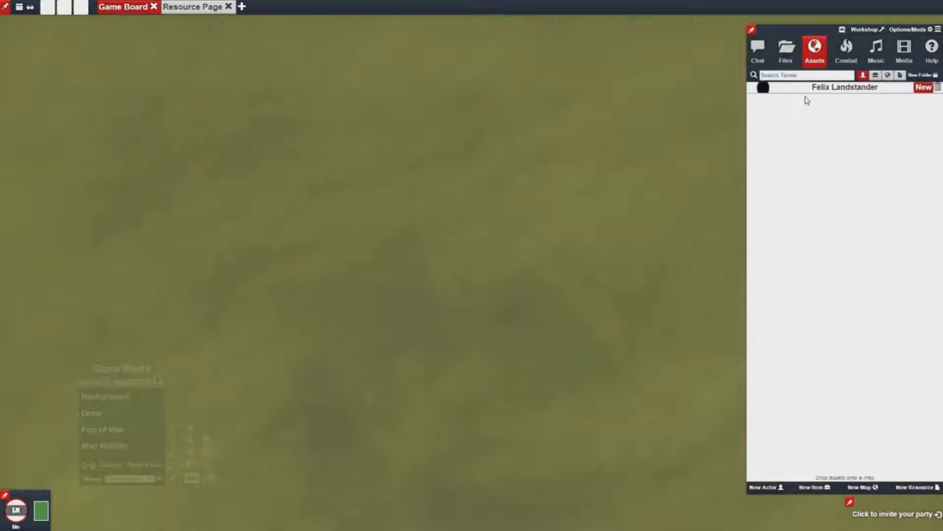
{"action": "left_click_drag", "start_coordinate": [811, 89], "coordinate": [432, 245]}
{"action": "left_click", "coordinate": [431, 245]}
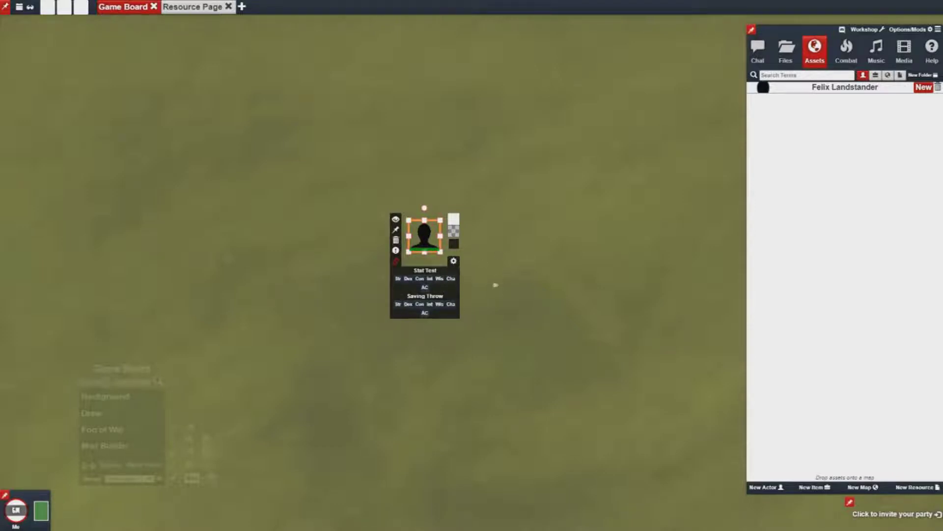
{"action": "left_click", "coordinate": [16, 510]}
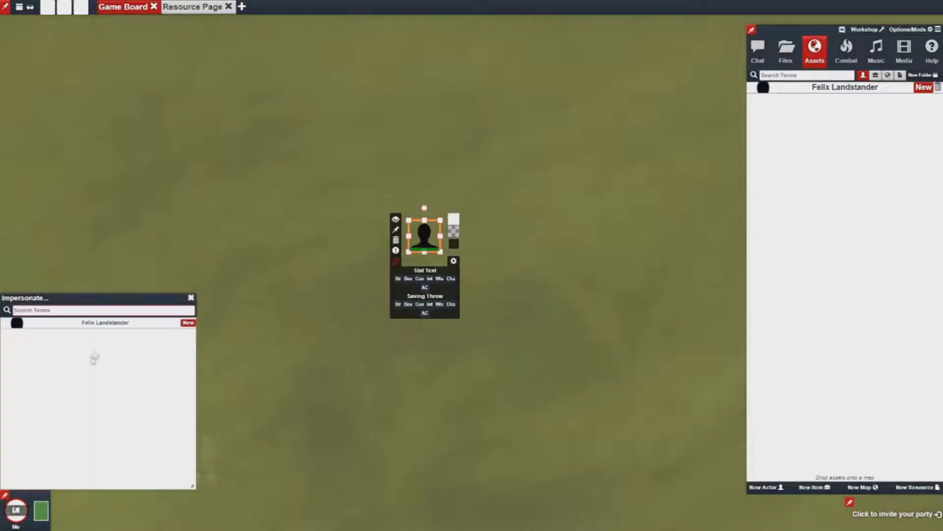
{"action": "left_click", "coordinate": [111, 323]}
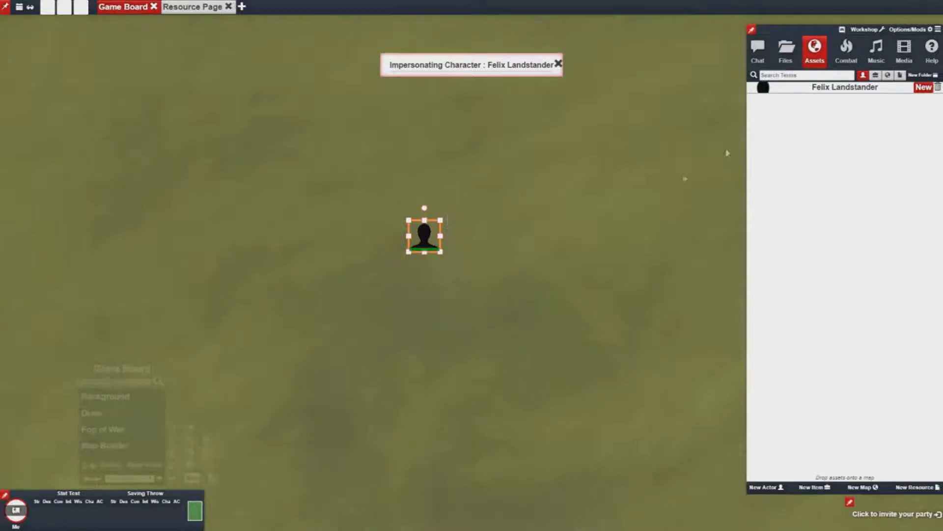
Step: Add a custom action named New Action to the impersonated actor's actions
{"action": "left_click", "coordinate": [468, 65]}
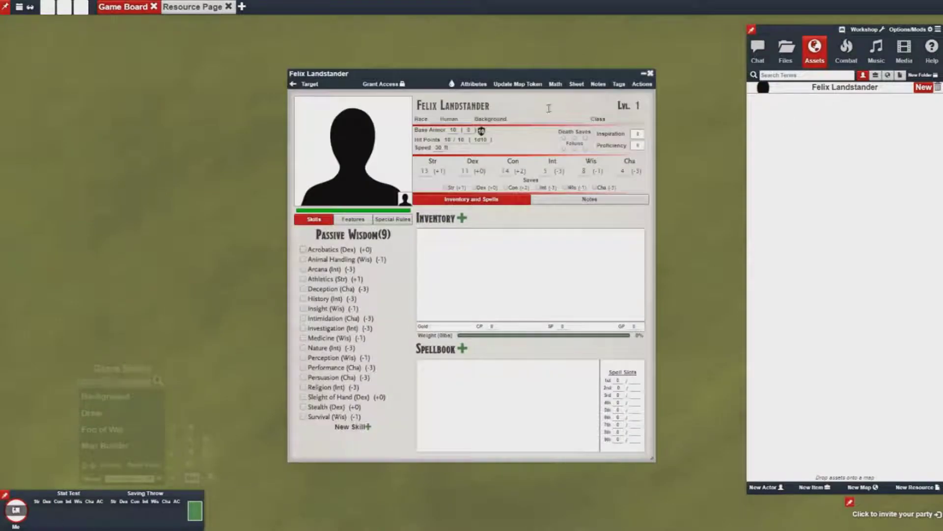
{"action": "left_click", "coordinate": [642, 85]}
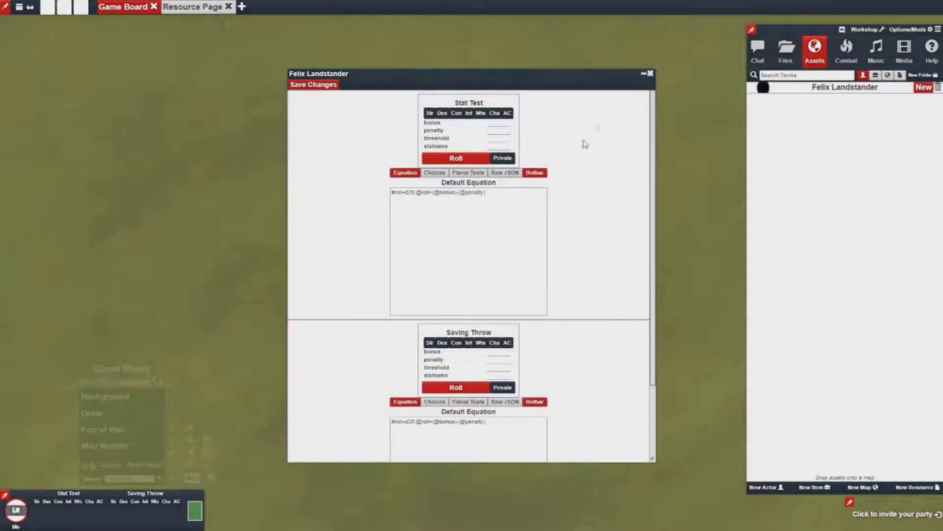
{"action": "left_click_drag", "start_coordinate": [652, 126], "coordinate": [656, 268]}
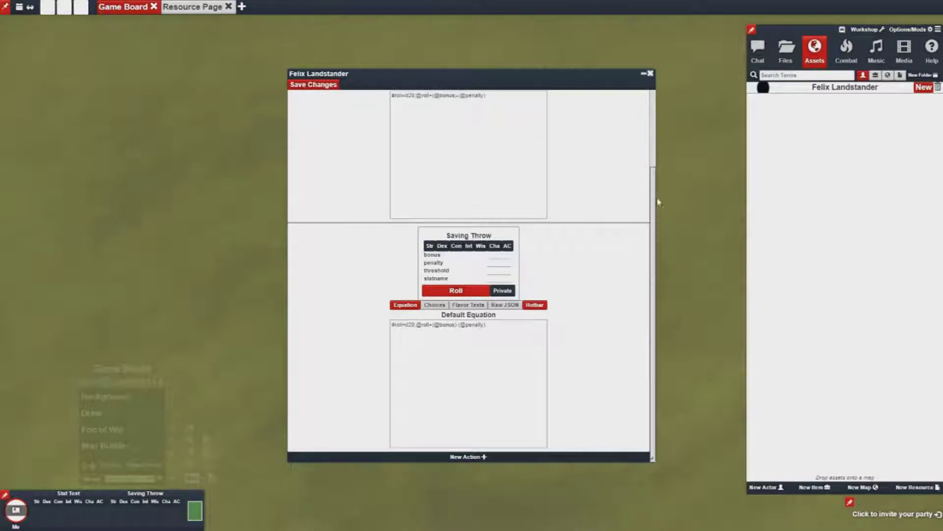
{"action": "scroll", "coordinate": [653, 183], "scroll_direction": "up", "scroll_amount": 1}
{"action": "scroll", "coordinate": [584, 252], "scroll_direction": "down", "scroll_amount": 1}
{"action": "left_click", "coordinate": [458, 457]}
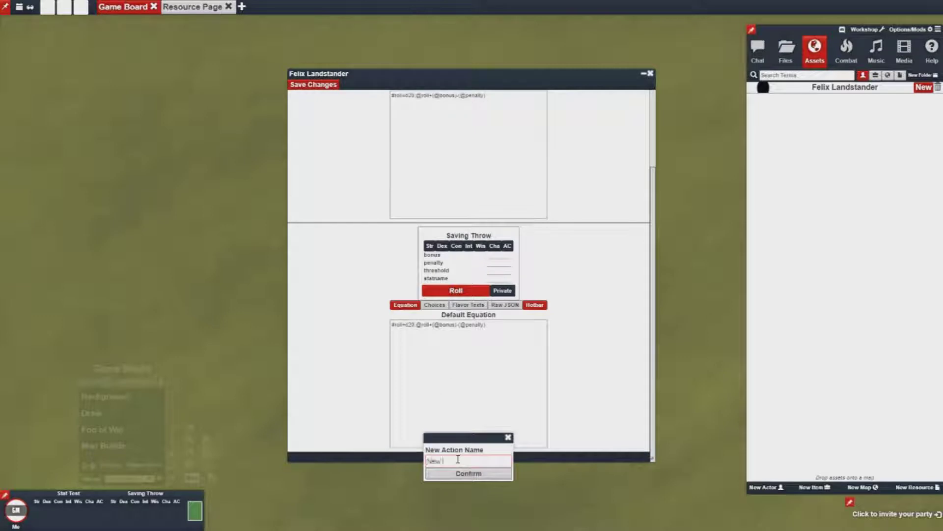
{"action": "left_click", "coordinate": [468, 473]}
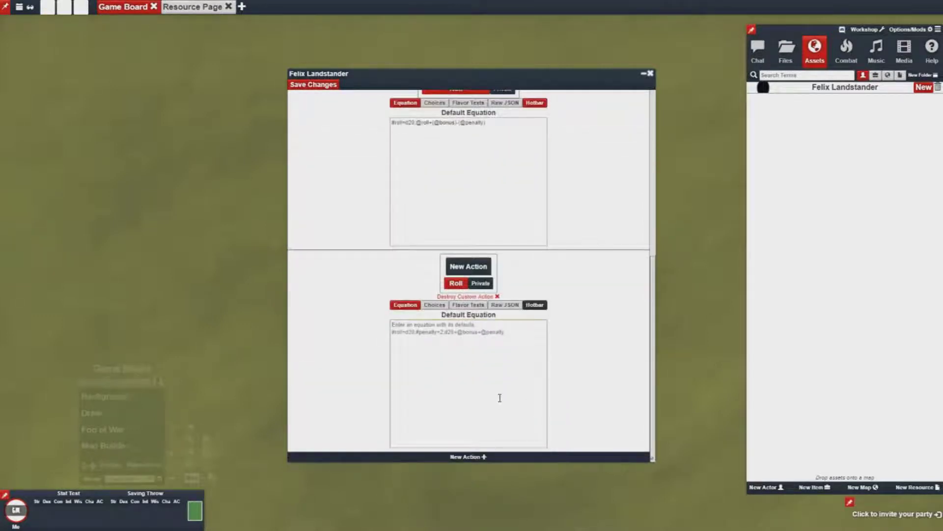
Step: Give New Action the default equation d20+#:Dex, enable it on the hotbar, and save the changes
{"action": "left_click", "coordinate": [499, 398]}
{"action": "type", "text": "#roll"}
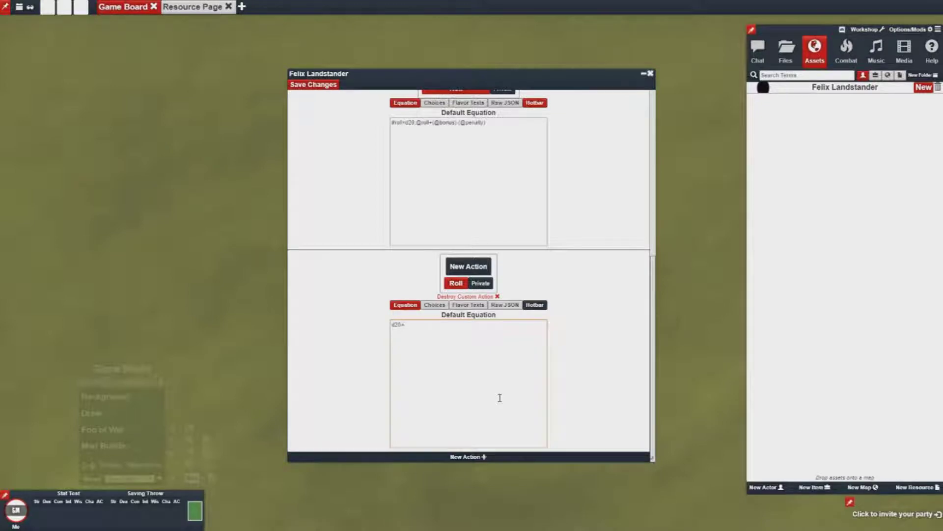
{"action": "type", "text": "@Dex"}
{"action": "left_click", "coordinate": [534, 304]}
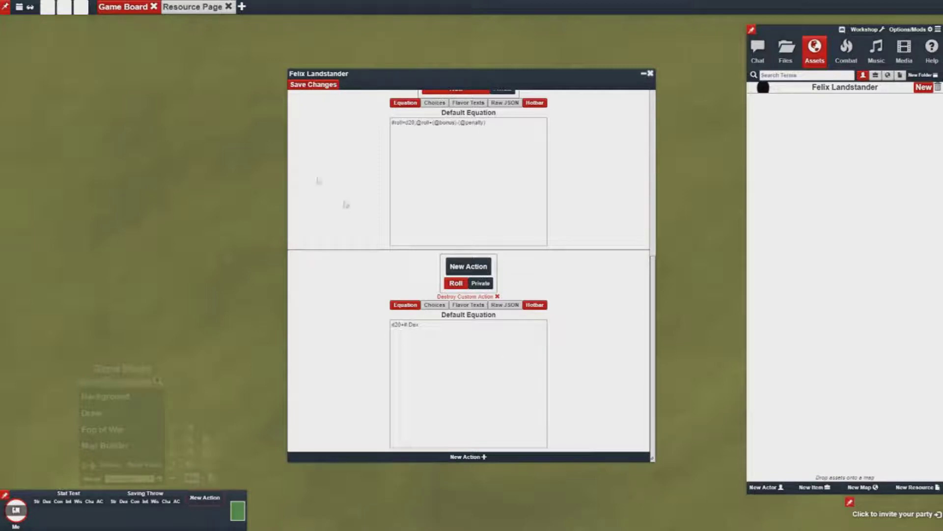
{"action": "left_click", "coordinate": [328, 86]}
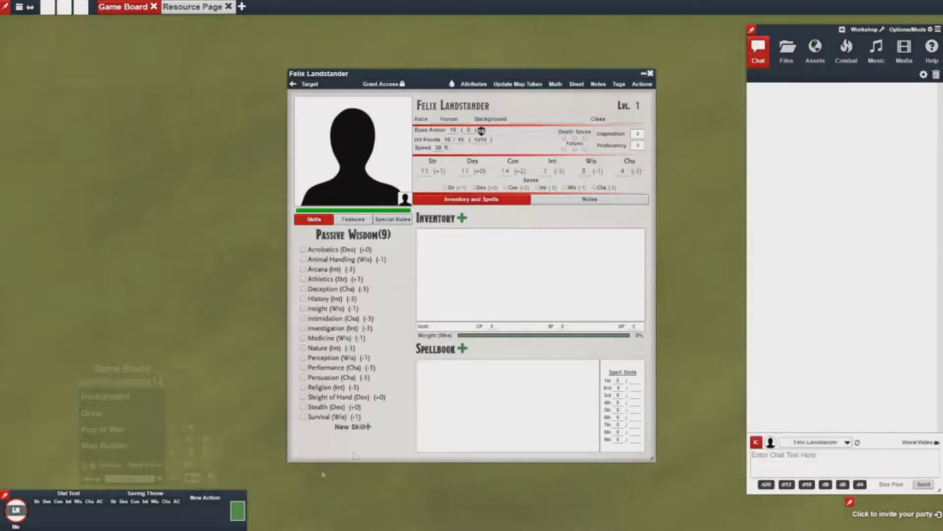
Step: Roll New Action from the hotbar, set the actor's Dex score to 15, and roll the action again
{"action": "left_click", "coordinate": [212, 498]}
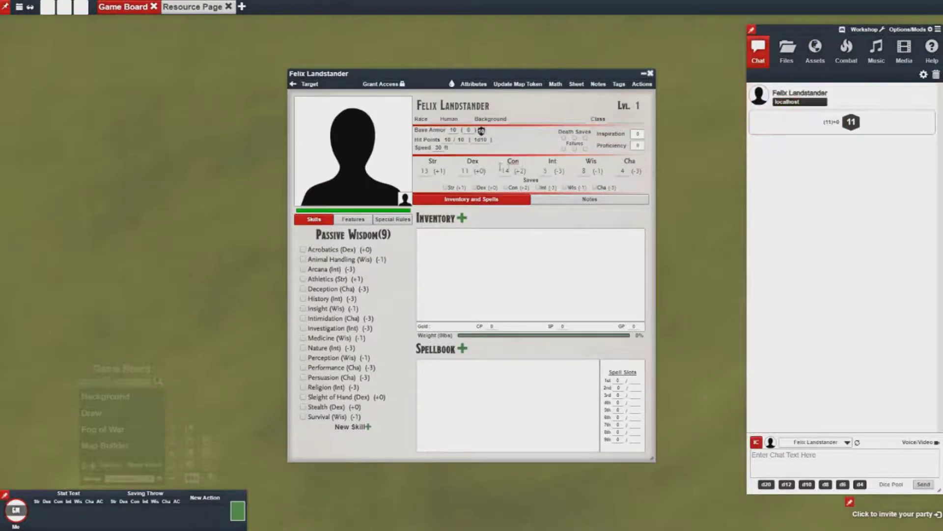
{"action": "double_click", "coordinate": [463, 171]}
{"action": "type", "text": "15"}
{"action": "left_click", "coordinate": [199, 500]}
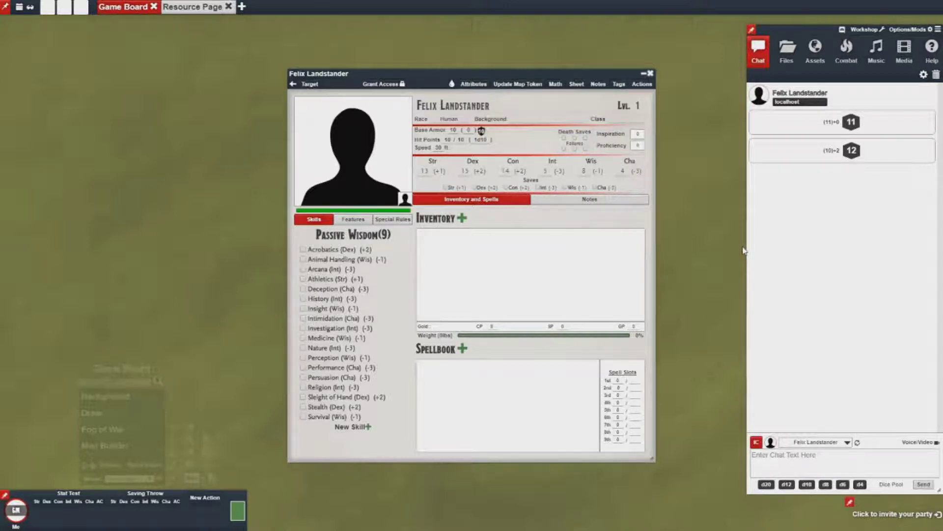
Step: Replace New Action's default equation with #type=#:Dex;d20, save the changes, and try the action from the hotbar
{"action": "left_click", "coordinate": [641, 85]}
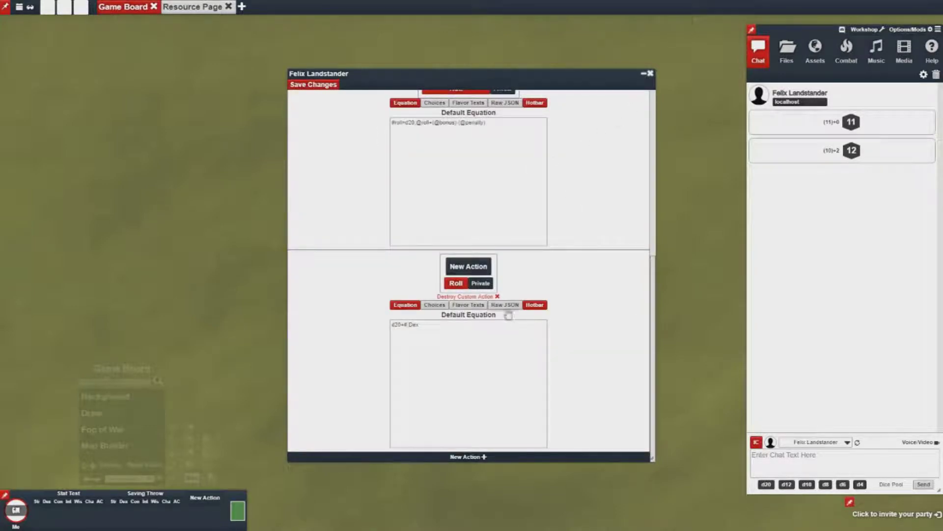
{"action": "left_click_drag", "start_coordinate": [425, 324], "coordinate": [401, 325]}
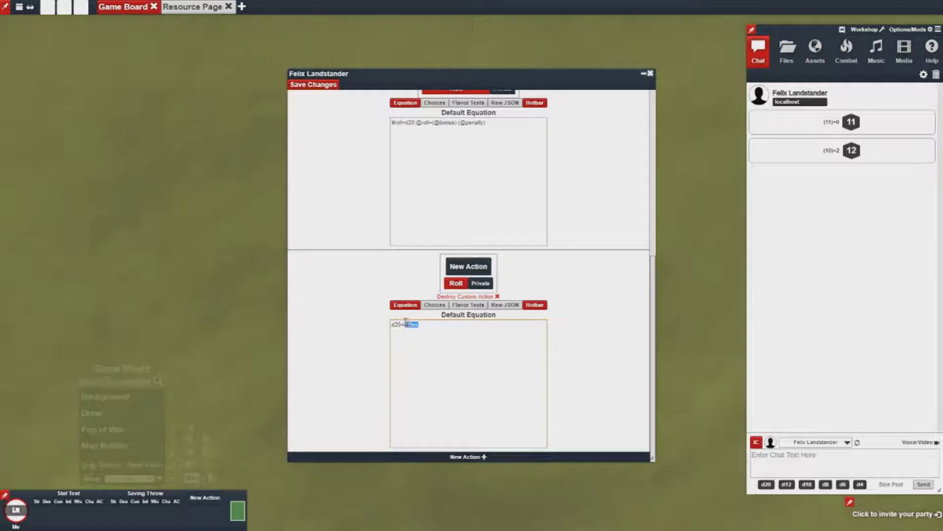
{"action": "key", "text": "BackSpace"}
{"action": "key", "text": "BackSpace"}
{"action": "type", "text": "#roll=+d20"}
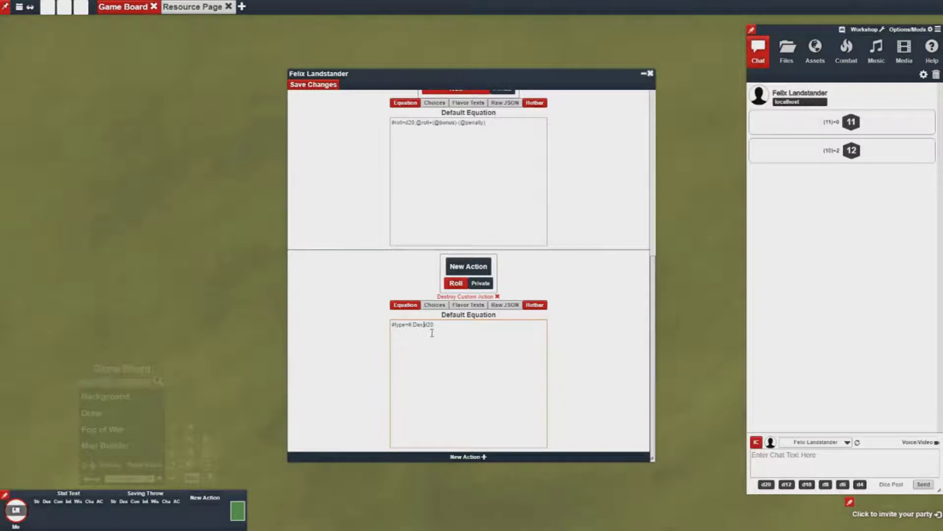
{"action": "left_click", "coordinate": [573, 320]}
{"action": "left_click", "coordinate": [322, 85]}
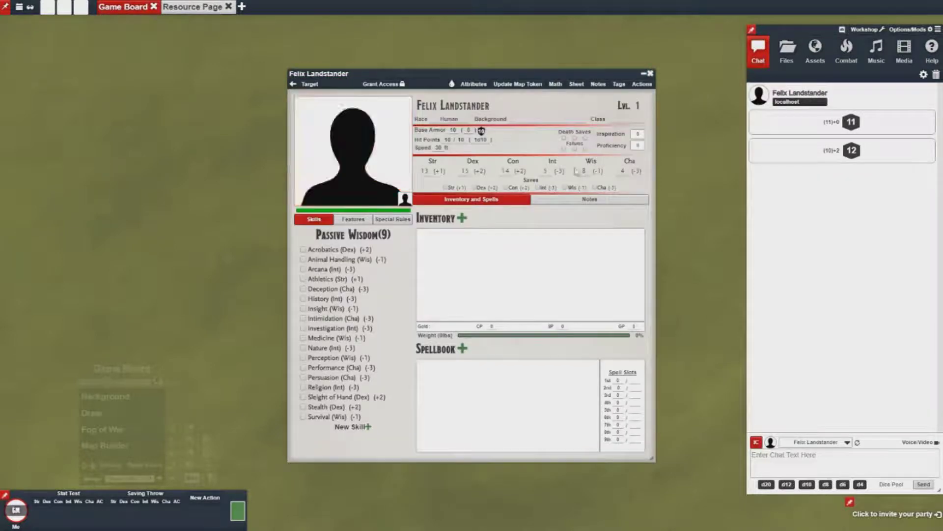
{"action": "left_click", "coordinate": [195, 501]}
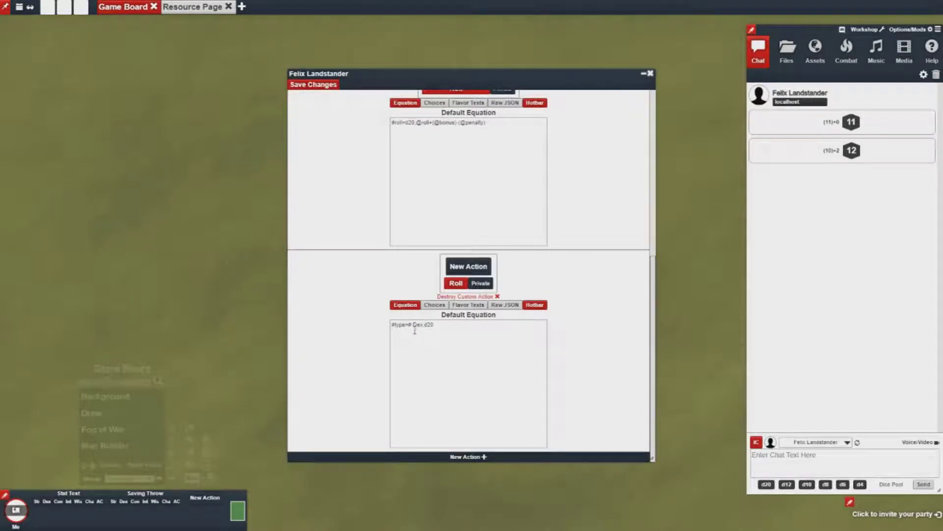
Step: Add two choices named Strength and Dexterity to New Action
{"action": "left_click", "coordinate": [440, 305]}
{"action": "left_click", "coordinate": [490, 324]}
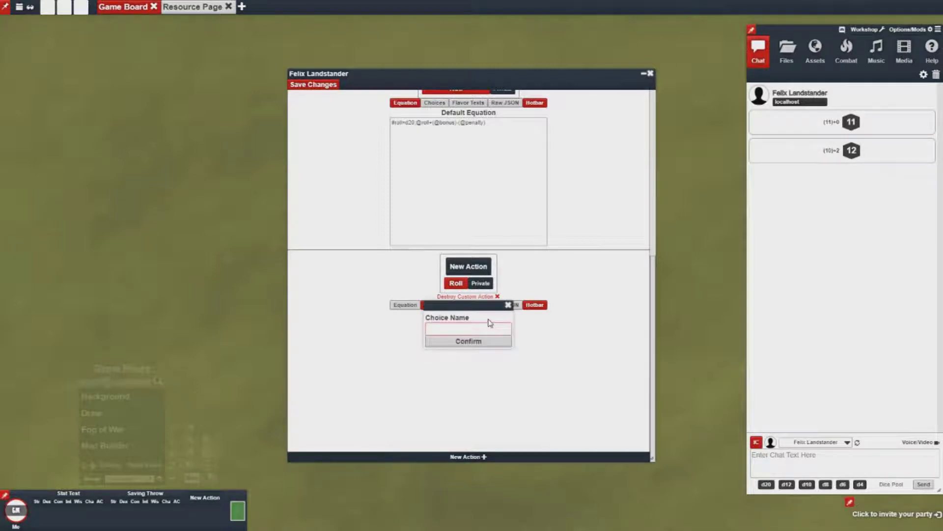
{"action": "type", "text": "Strength"}
{"action": "left_click", "coordinate": [486, 342]}
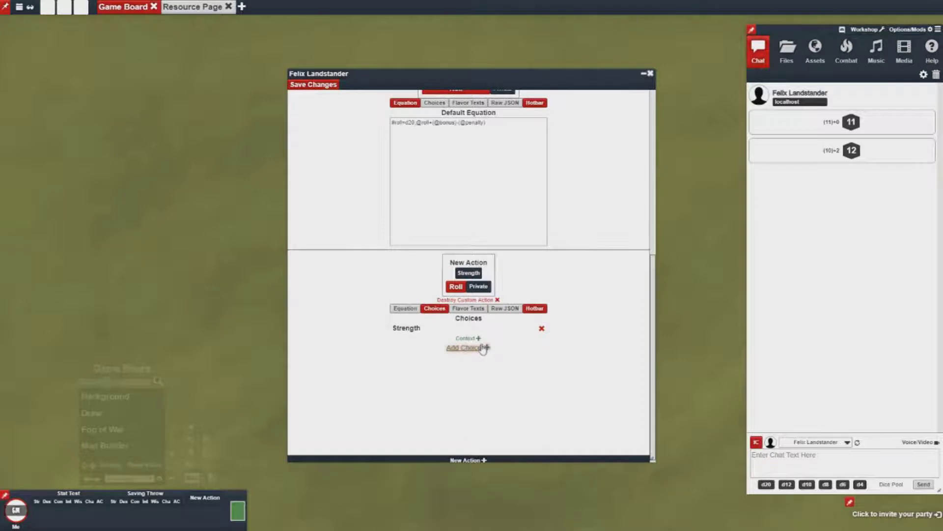
{"action": "left_click", "coordinate": [483, 348]}
{"action": "type", "text": "Dex"}
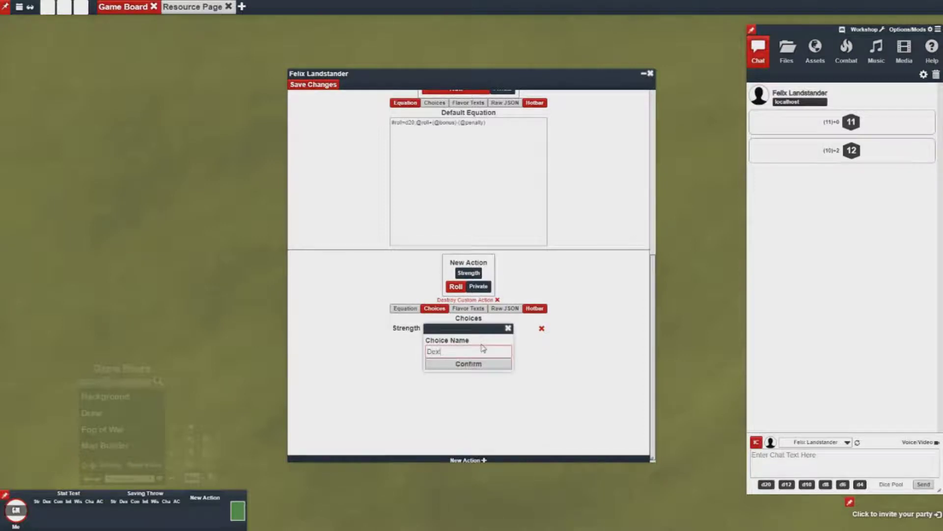
{"action": "type", "text": "terity"}
{"action": "left_click", "coordinate": [480, 364]}
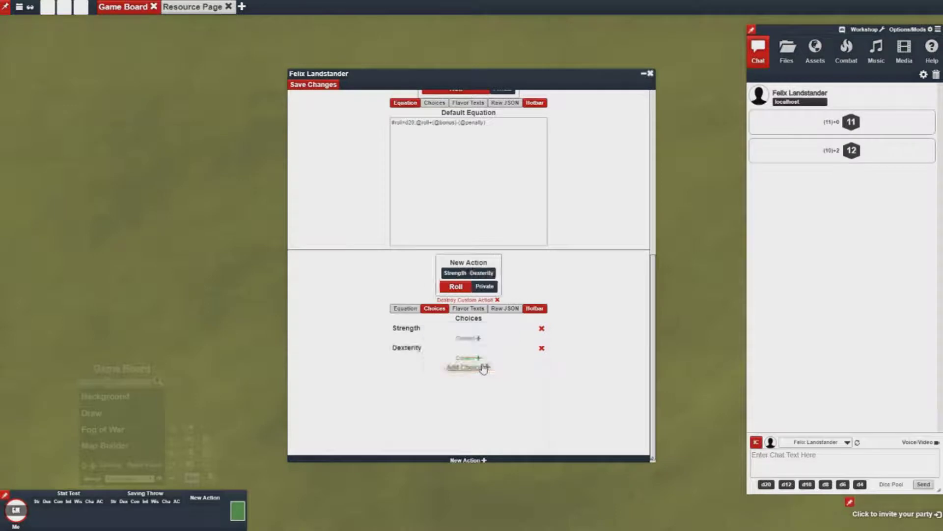
Step: Add the type input as context to the Strength choice and set its value to #:Str
{"action": "left_click", "coordinate": [476, 340]}
{"action": "left_click", "coordinate": [498, 343]}
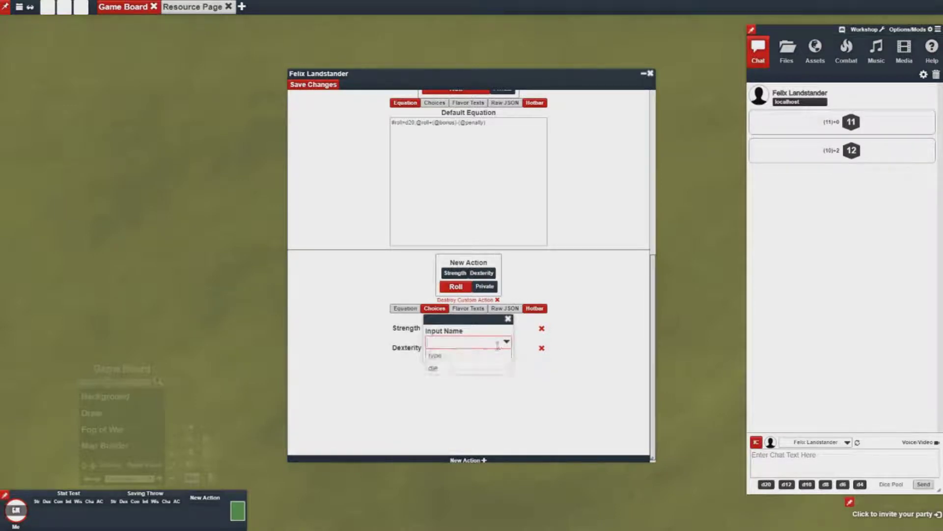
{"action": "left_click", "coordinate": [459, 358]}
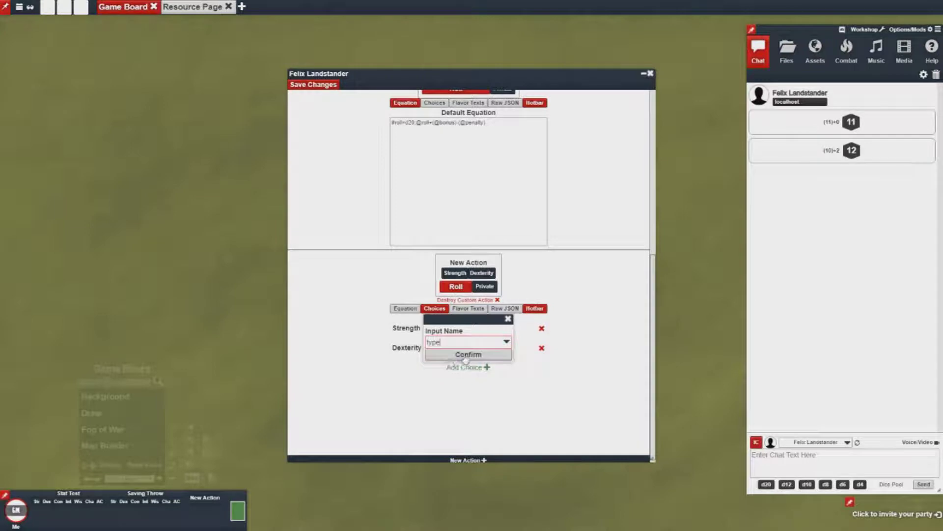
{"action": "left_click", "coordinate": [467, 357]}
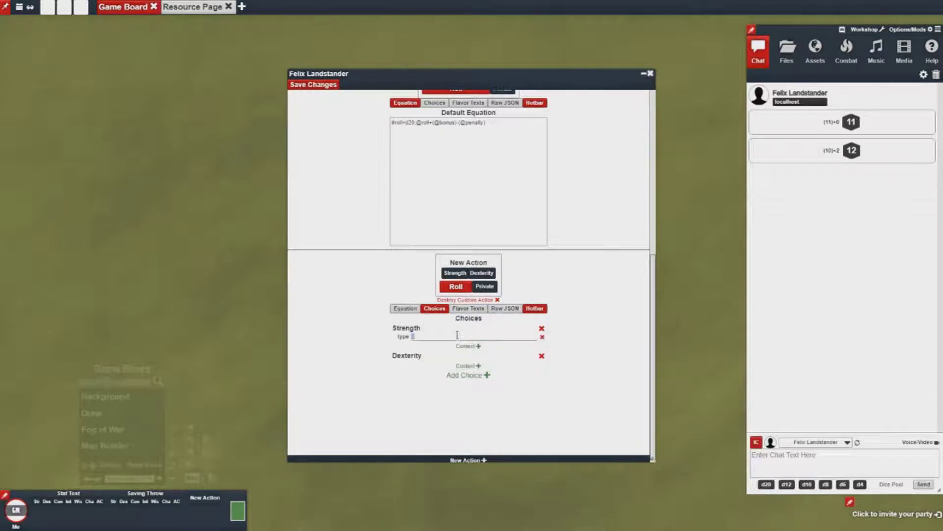
{"action": "type", "text": "$Dex"}
{"action": "key", "text": "BackSpace"}
{"action": "key", "text": "BackSpace"}
{"action": "key", "text": "BackSpace"}
Step: Add the type input as context to the Dexterity choice and set its value to #:Dex
{"action": "left_click", "coordinate": [469, 375]}
{"action": "left_click", "coordinate": [504, 369]}
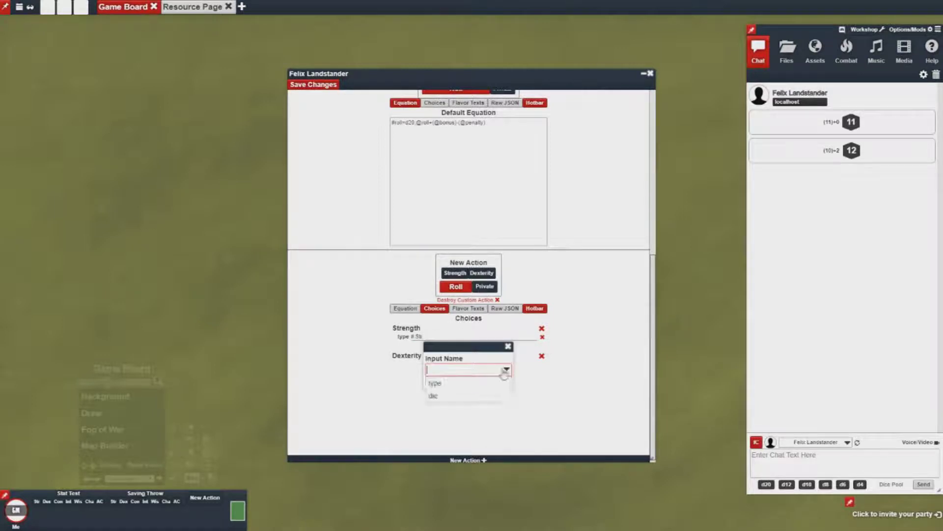
{"action": "left_click", "coordinate": [484, 383]}
{"action": "left_click", "coordinate": [483, 382]}
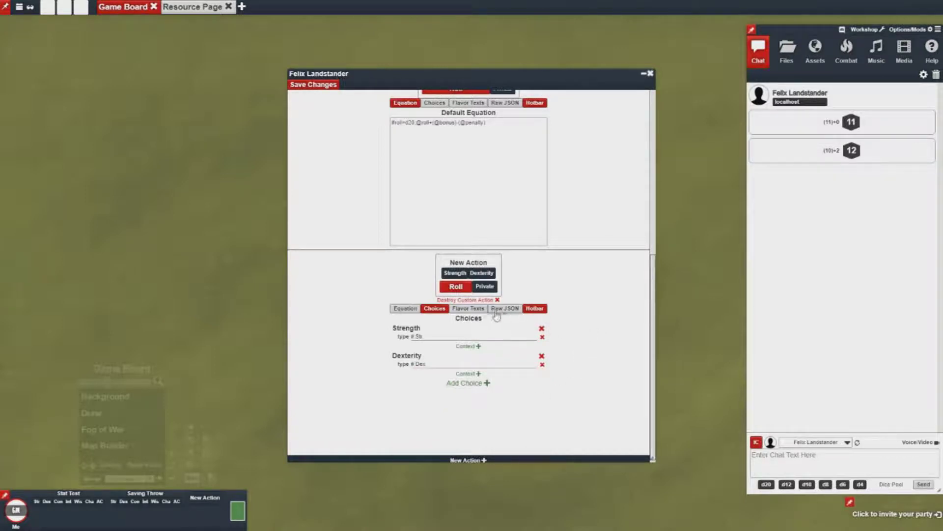
Step: Save the action changes and roll New Action's Strength and Dexterity choices from the hotbar
{"action": "left_click", "coordinate": [414, 310]}
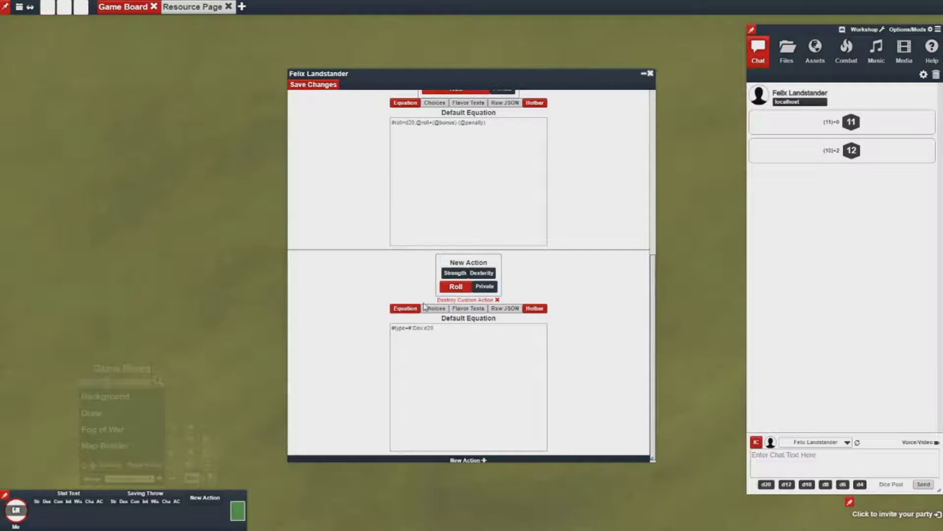
{"action": "left_click", "coordinate": [331, 85]}
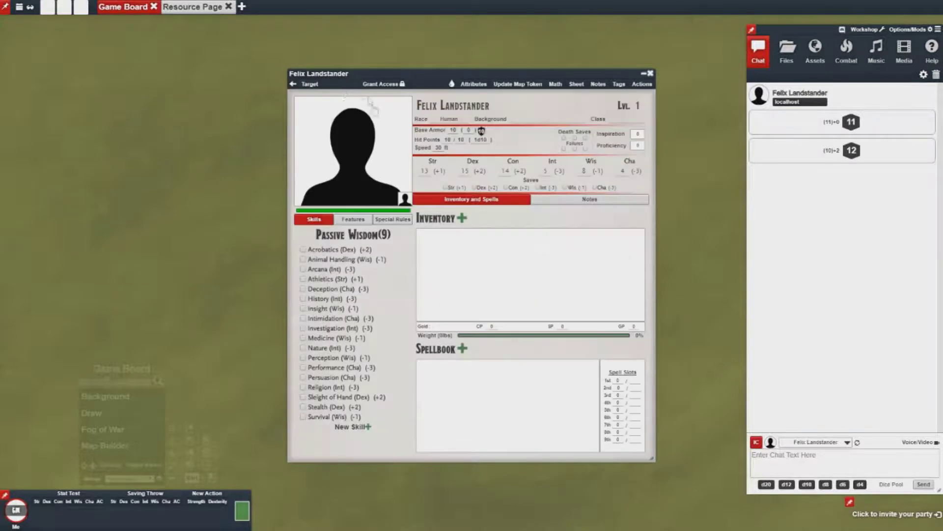
{"action": "left_click", "coordinate": [198, 508]}
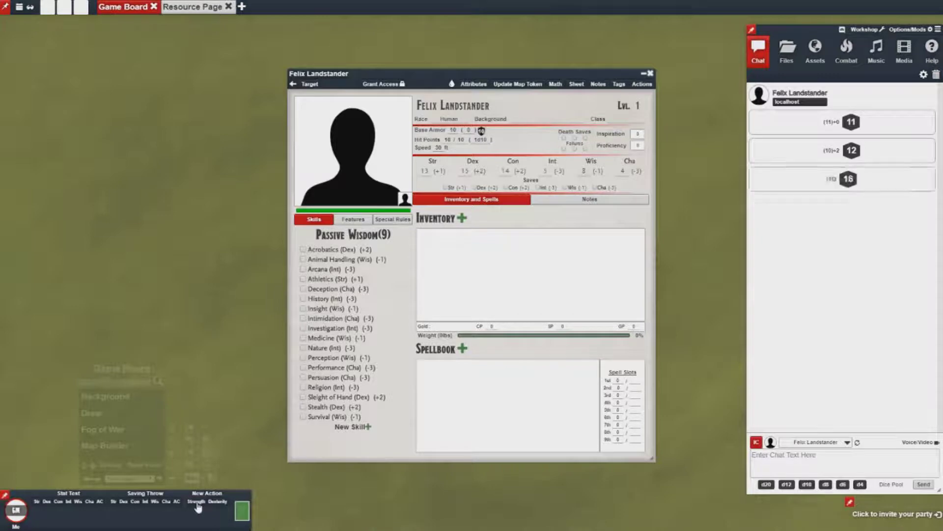
{"action": "left_click", "coordinate": [213, 506]}
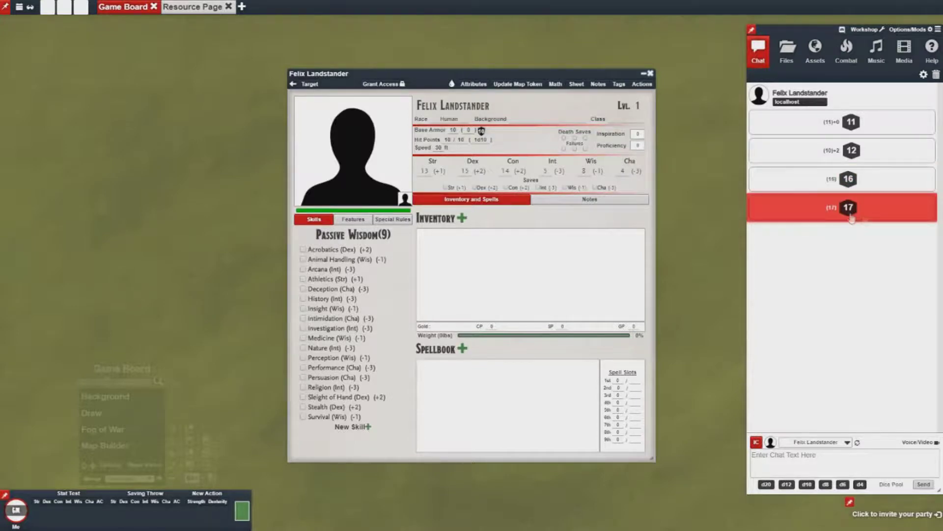
{"action": "left_click", "coordinate": [642, 84]}
{"action": "left_click", "coordinate": [470, 336]}
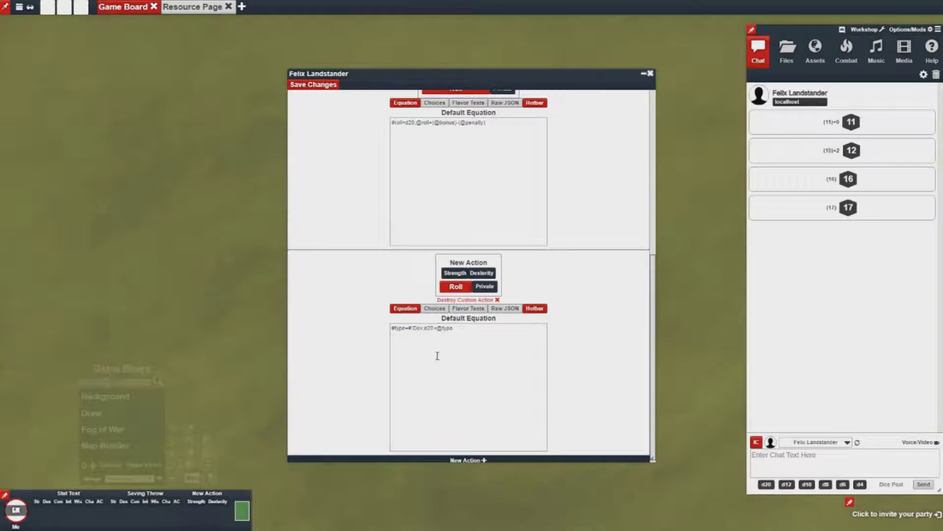
{"action": "left_click_drag", "start_coordinate": [436, 328], "coordinate": [457, 329]}
{"action": "left_click", "coordinate": [322, 86]}
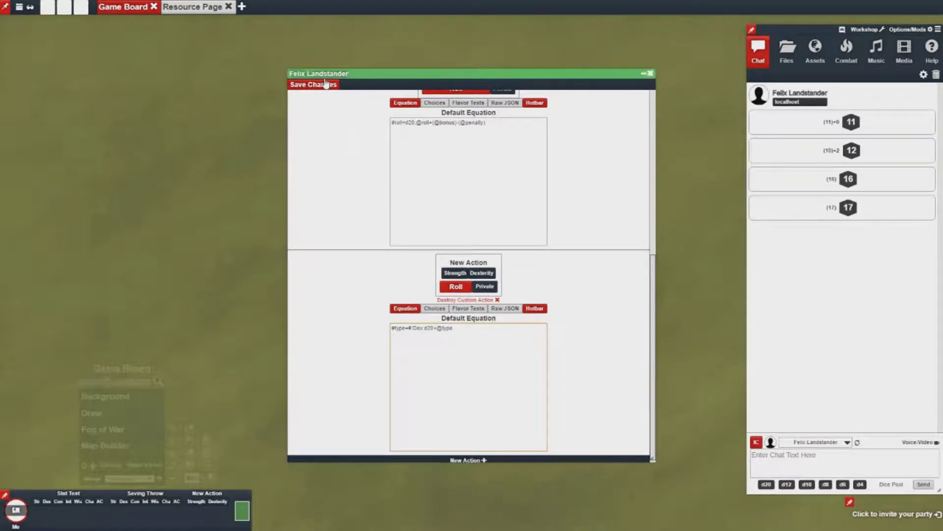
{"action": "left_click", "coordinate": [200, 506]}
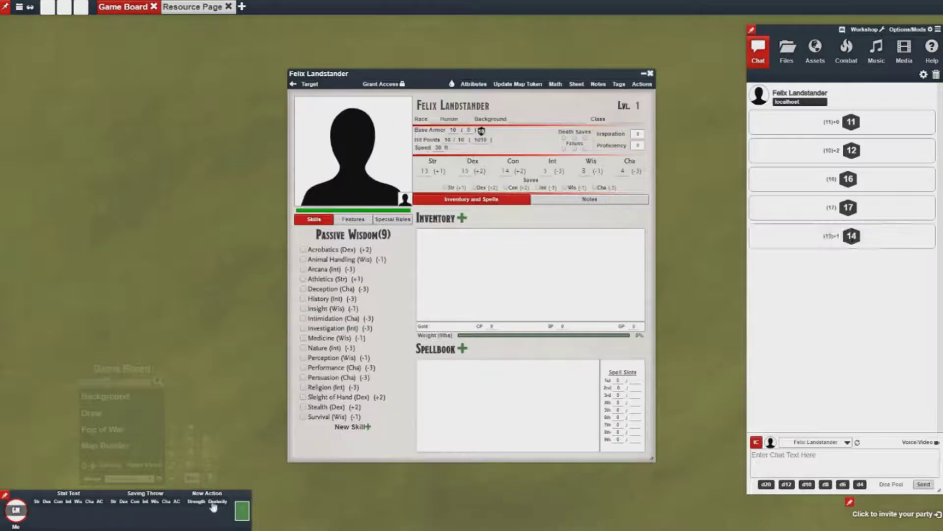
{"action": "left_click", "coordinate": [218, 506]}
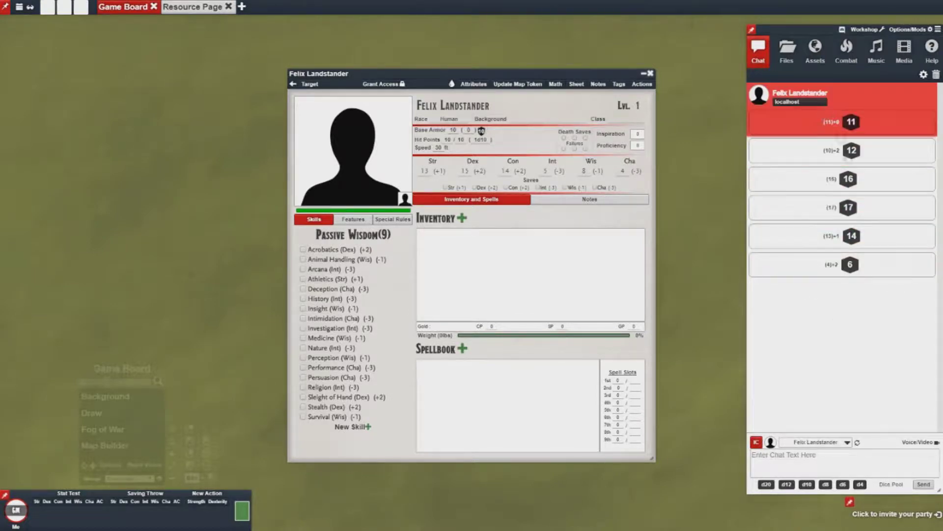
Step: Set New Action's flavor text to Rolled! and save the changes
{"action": "left_click", "coordinate": [637, 86]}
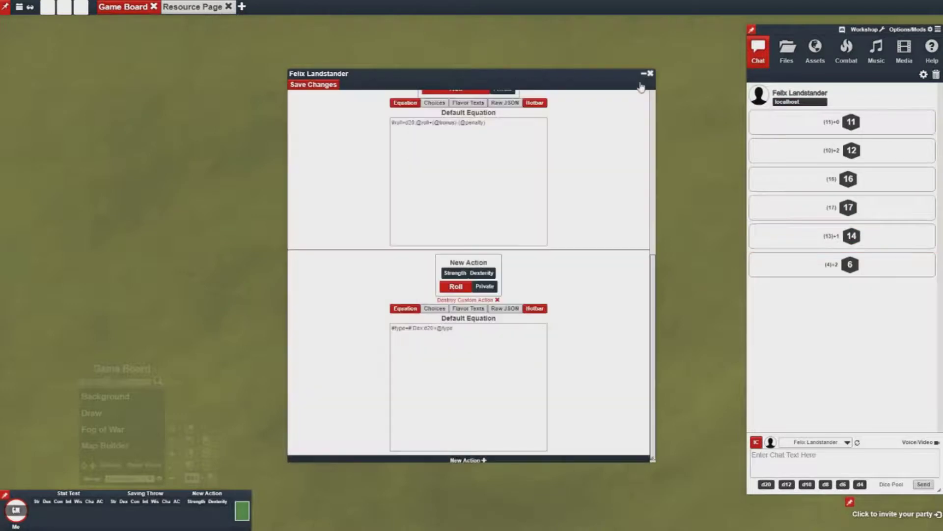
{"action": "left_click", "coordinate": [471, 309]}
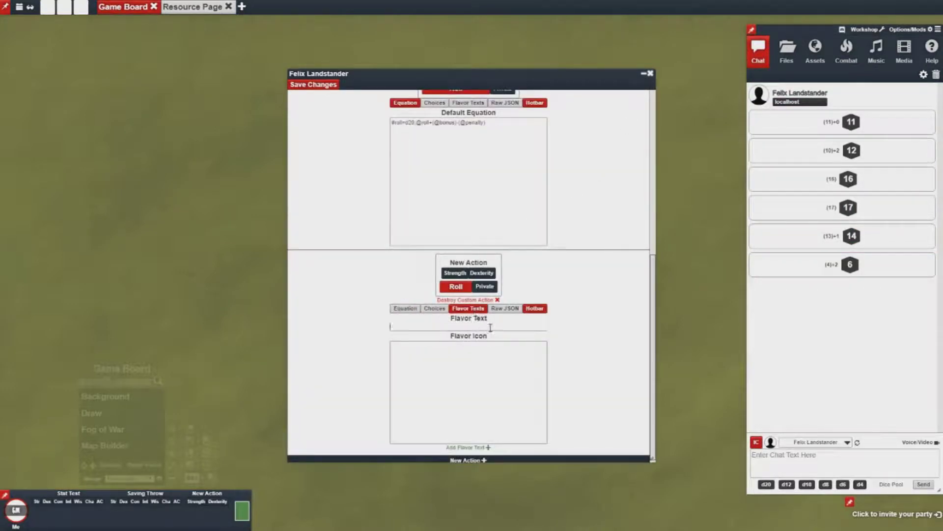
{"action": "left_click", "coordinate": [490, 328]}
{"action": "type", "text": "Rolled!"}
{"action": "left_click", "coordinate": [322, 107]}
{"action": "left_click", "coordinate": [324, 85]}
Step: Roll the Strength and Dexterity choices from the hotbar and check their flavor text in the chat
{"action": "left_click", "coordinate": [197, 502]}
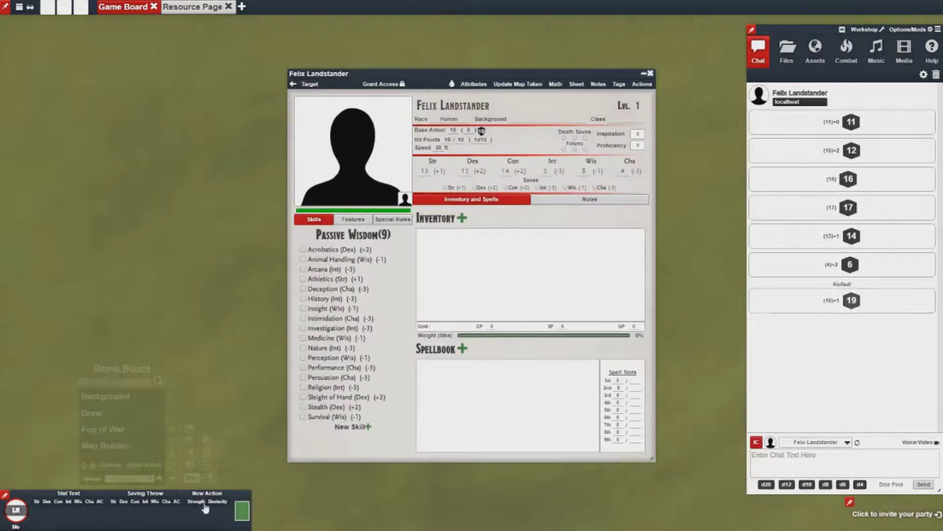
{"action": "left_click", "coordinate": [217, 501]}
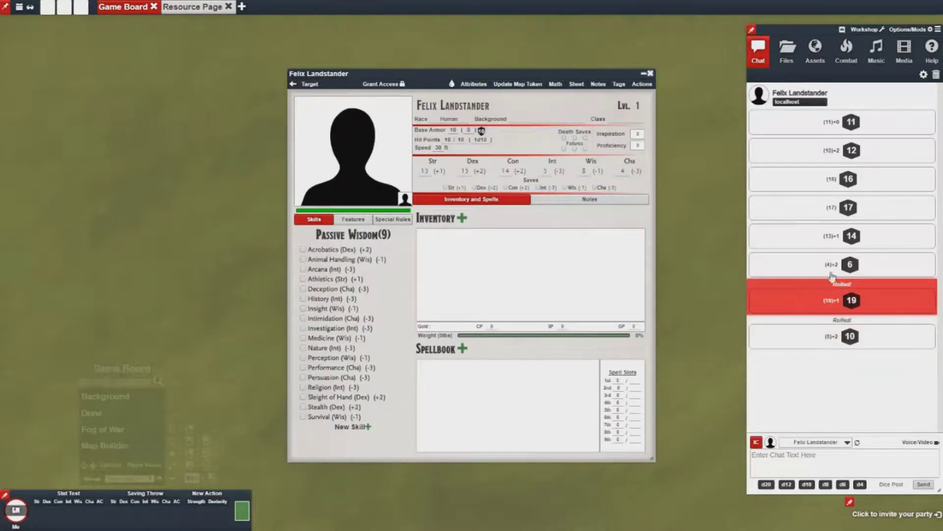
{"action": "left_click", "coordinate": [857, 334]}
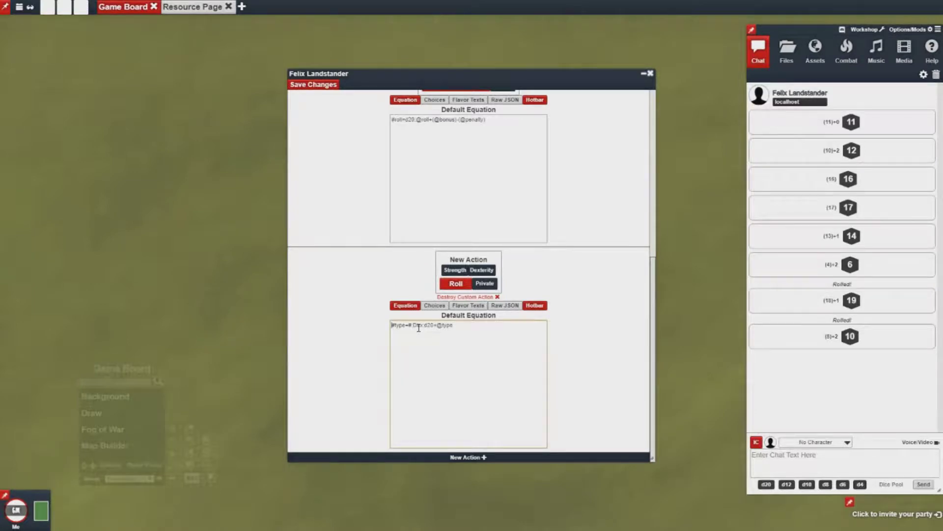
Step: Insert $statname=Dexterity; at the start of New Action's default equation, before the type variable
{"action": "type", "text": "#"}
{"action": "type", "text": "x"}
{"action": "type", "text": "St"}
{"action": "key", "text": "BackSpace"}
{"action": "key", "text": "BackSpace"}
{"action": "type", "text": "Dex;erit;statname"}
Step: Add the statname input as context to the Strength choice and set its value to Strength
{"action": "left_click", "coordinate": [435, 306]}
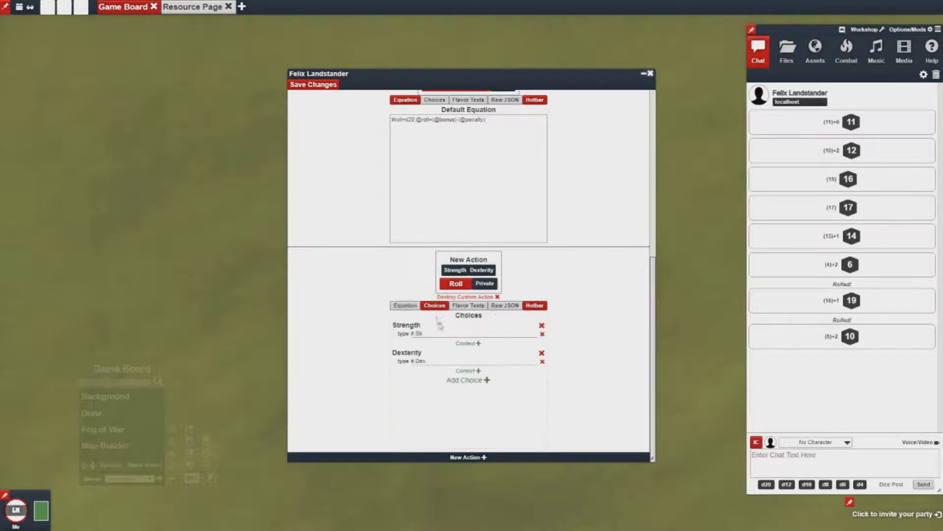
{"action": "left_click", "coordinate": [484, 343]}
{"action": "left_click", "coordinate": [505, 348]}
{"action": "left_click", "coordinate": [469, 362]}
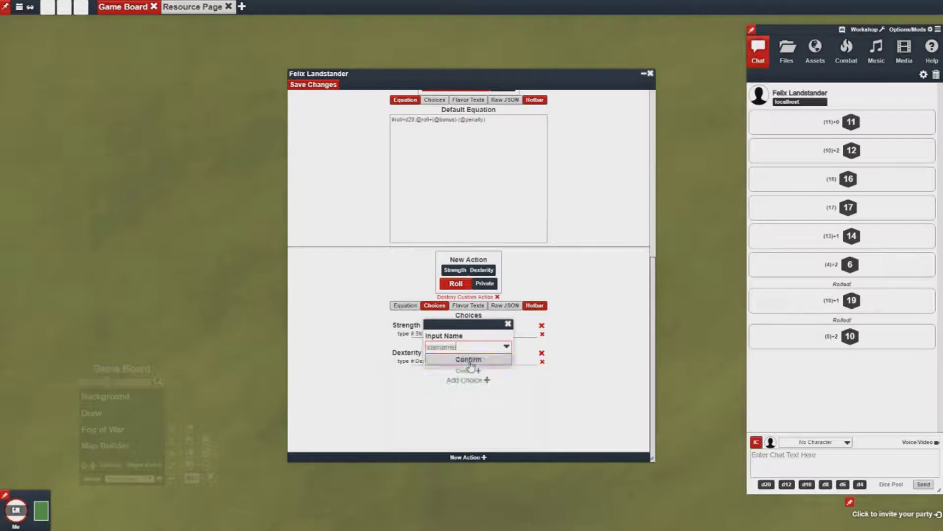
{"action": "left_click", "coordinate": [469, 380]}
{"action": "left_click", "coordinate": [448, 339]}
{"action": "type", "text": "Stat"}
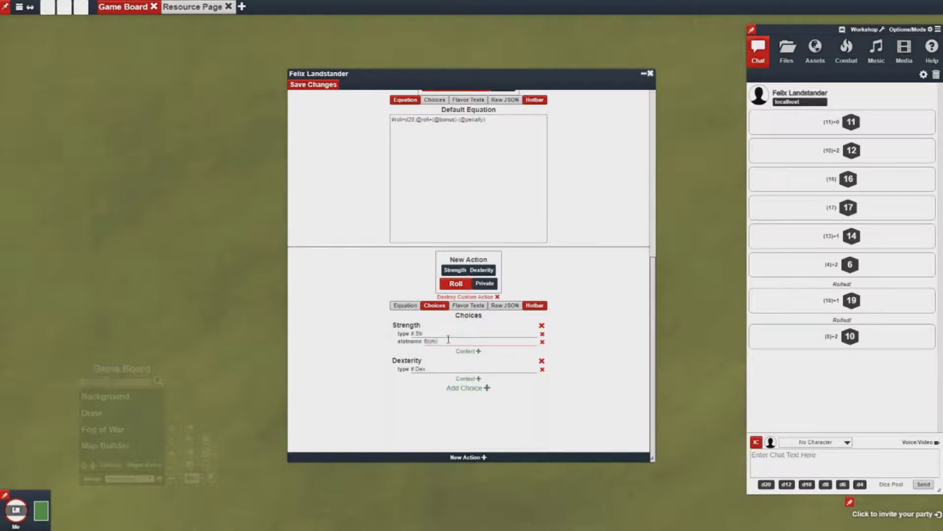
{"action": "type", "text": "s"}
Step: Add the statname input as context to the Dexterity choice and set its value to Dexterity
{"action": "left_click", "coordinate": [468, 379]}
{"action": "left_click", "coordinate": [498, 384]}
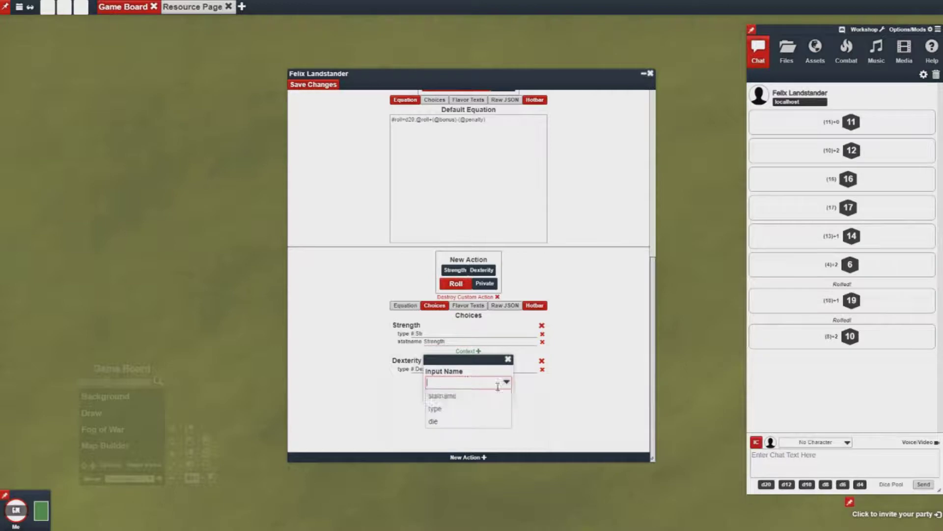
{"action": "left_click", "coordinate": [464, 396]}
{"action": "left_click", "coordinate": [467, 396]}
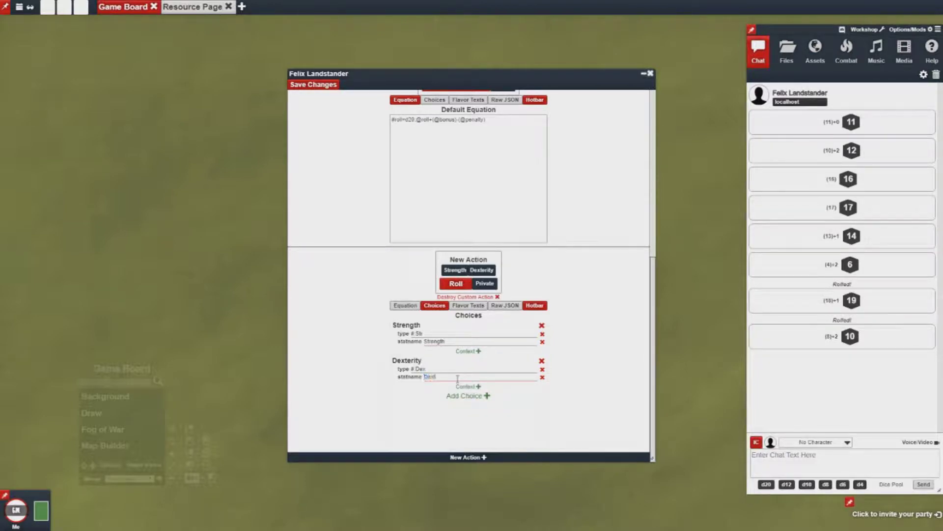
{"action": "left_click", "coordinate": [468, 307]}
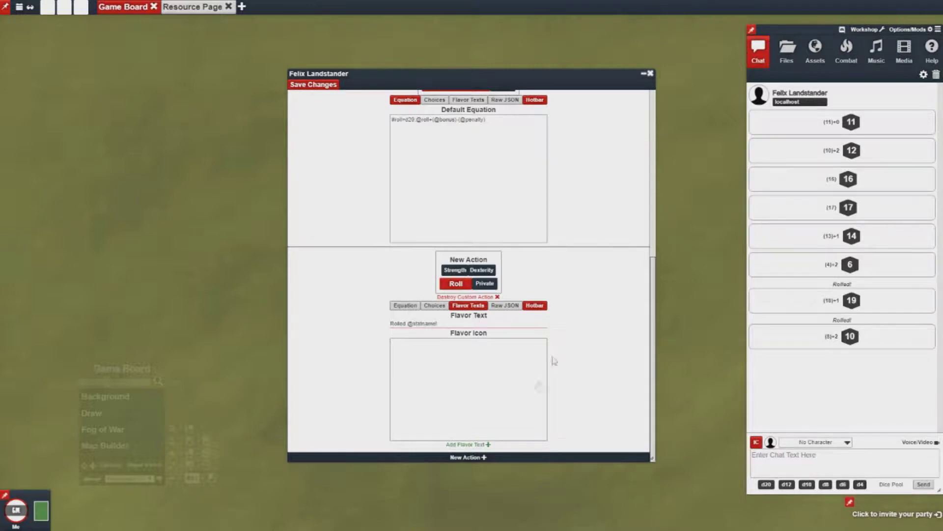
{"action": "left_click", "coordinate": [406, 306]}
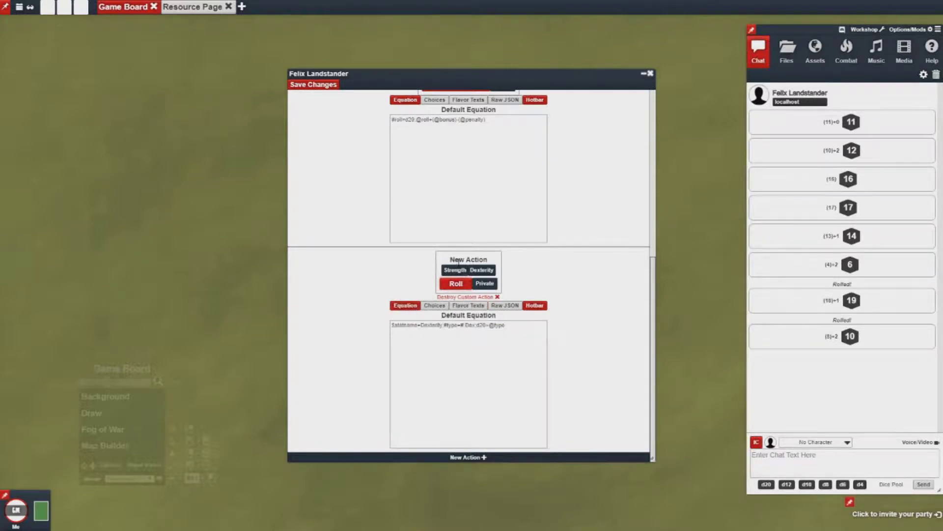
Step: Impersonate the actor and roll New Action's Strength and Dexterity choices from the hotbar
{"action": "left_click", "coordinate": [16, 510]}
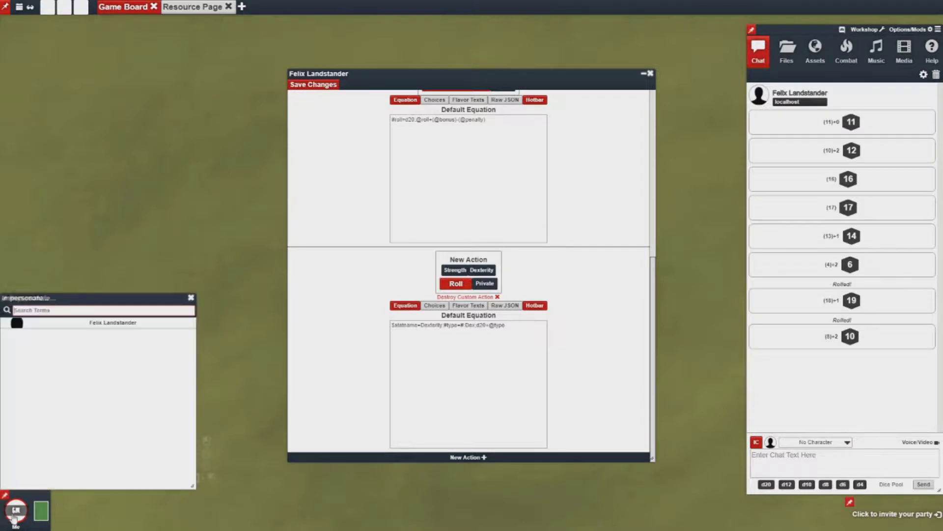
{"action": "left_click", "coordinate": [75, 328]}
{"action": "left_click", "coordinate": [202, 502]}
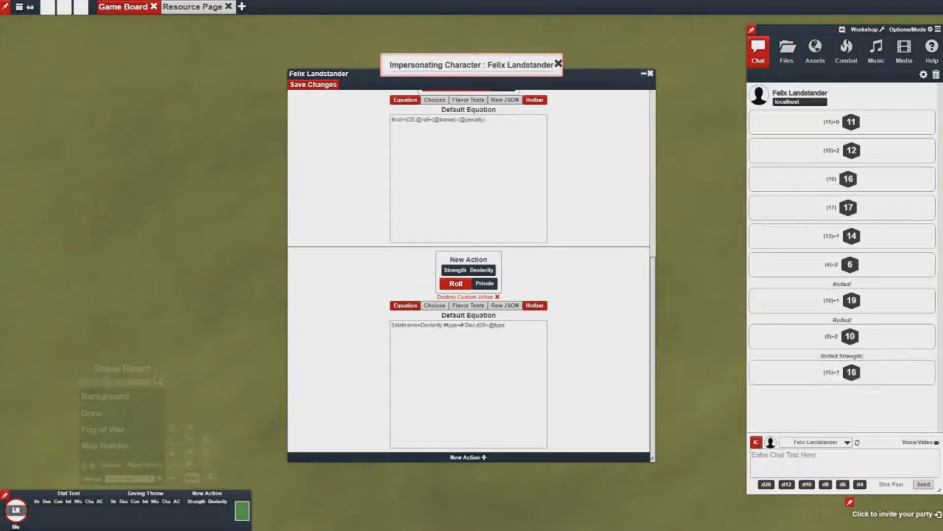
{"action": "left_click", "coordinate": [217, 501]}
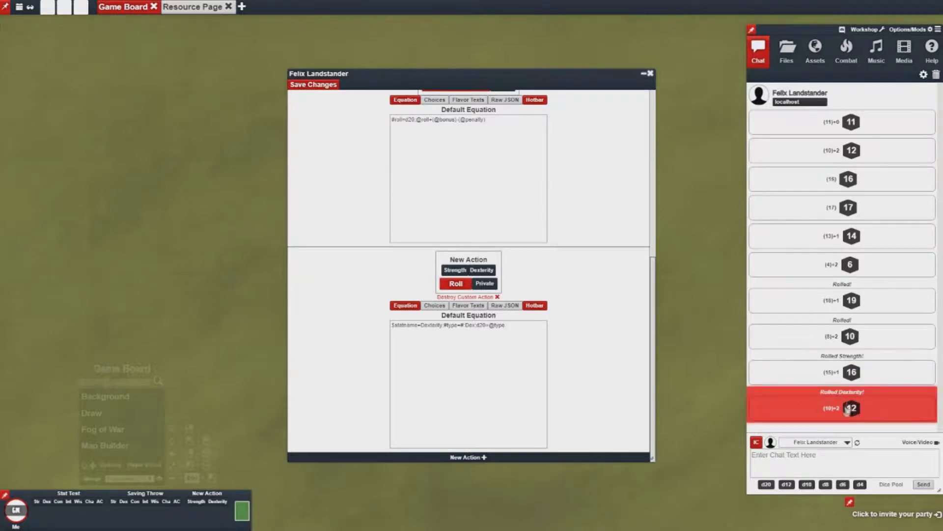
Step: Review the context values of New Action's choices and show the action's raw JSON
{"action": "left_click", "coordinate": [435, 306]}
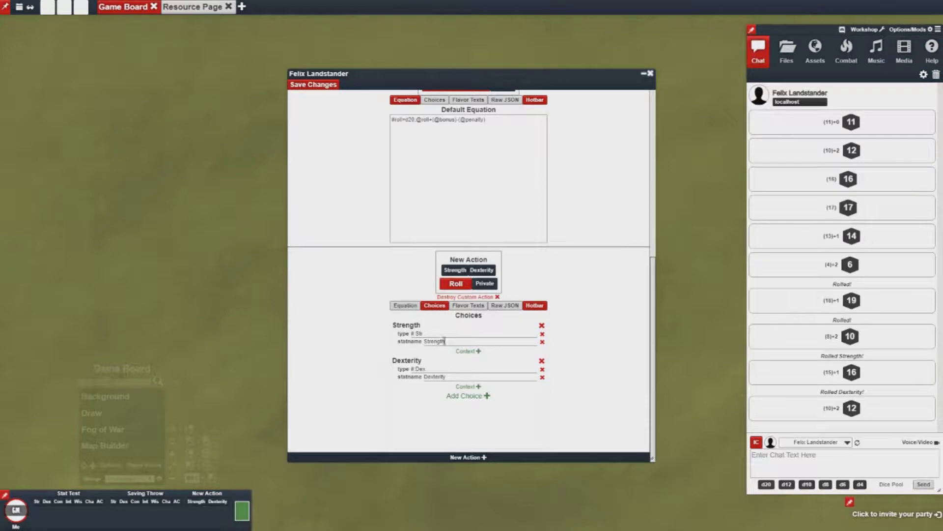
{"action": "double_click", "coordinate": [458, 340]}
{"action": "left_click", "coordinate": [457, 340]}
{"action": "left_click", "coordinate": [511, 307]}
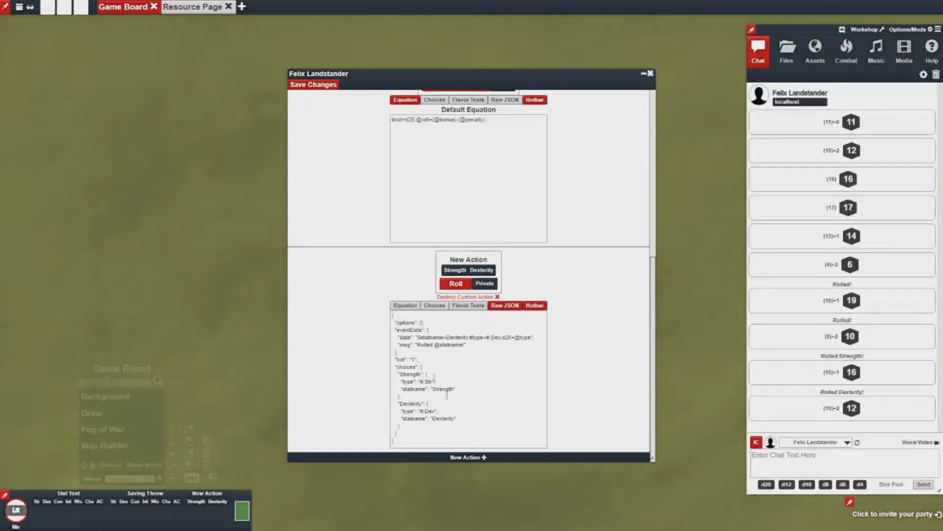
{"action": "left_click", "coordinate": [413, 359]}
{"action": "left_click", "coordinate": [415, 359]}
{"action": "key", "text": "BackSpace"}
{"action": "key", "text": "BackSpace"}
{"action": "type", "text": "\""}
Step: Insert an empty object named pull between eventData and hot in New Action's raw JSON
{"action": "left_click", "coordinate": [416, 351]}
{"action": "key", "text": "Return"}
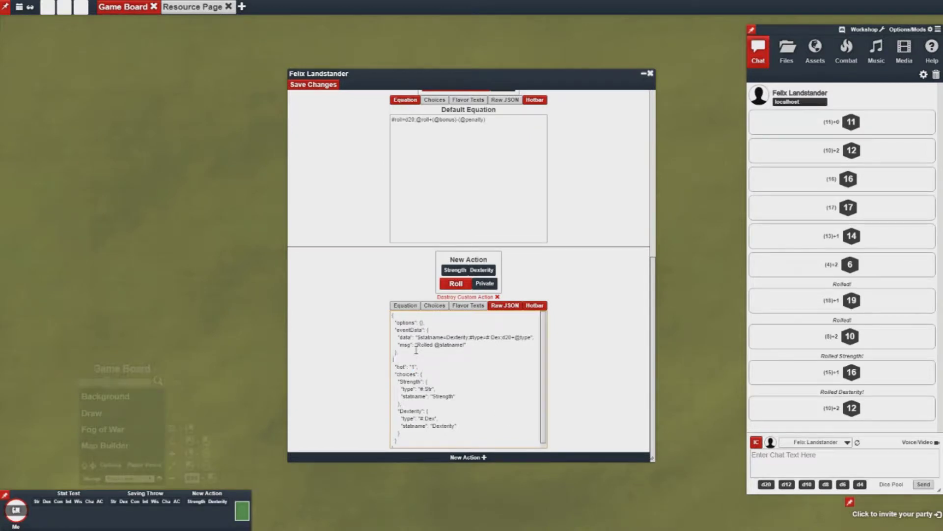
{"action": "type", "text": "var : \""}
{"action": "key", "text": "BackSpace"}
{"action": "key", "text": "BackSpace"}
{"action": "key", "text": "BackSpace"}
{"action": "type", "text": "pull : []"}
{"action": "key", "text": "Return"}
{"action": "key", "text": "Return"}
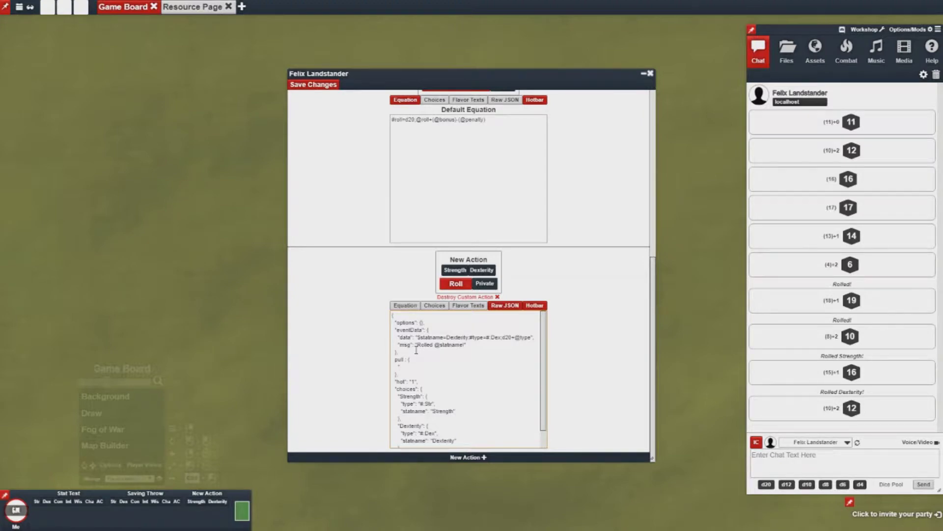
Step: Add the entry "targetArmor" : "#:ac" inside the pull object of the raw JSON
{"action": "type", "text": "At"}
{"action": "key", "text": "BackSpace"}
{"action": "type", "text": "target\""}
{"action": "type", "text": "rmor\" : \"@"}
{"action": "key", "text": "BackSpace"}
{"action": "key", "text": "BackSpace"}
{"action": "key", "text": "BackSpace"}
{"action": "type", "text": "#:ac\""}
{"action": "key", "text": "Right"}
{"action": "key", "text": "Right"}
{"action": "key", "text": "Right"}
{"action": "double_click", "coordinate": [406, 366]}
{"action": "left_click", "coordinate": [468, 368]}
{"action": "scroll", "coordinate": [446, 404], "scroll_direction": "down", "scroll_amount": 1}
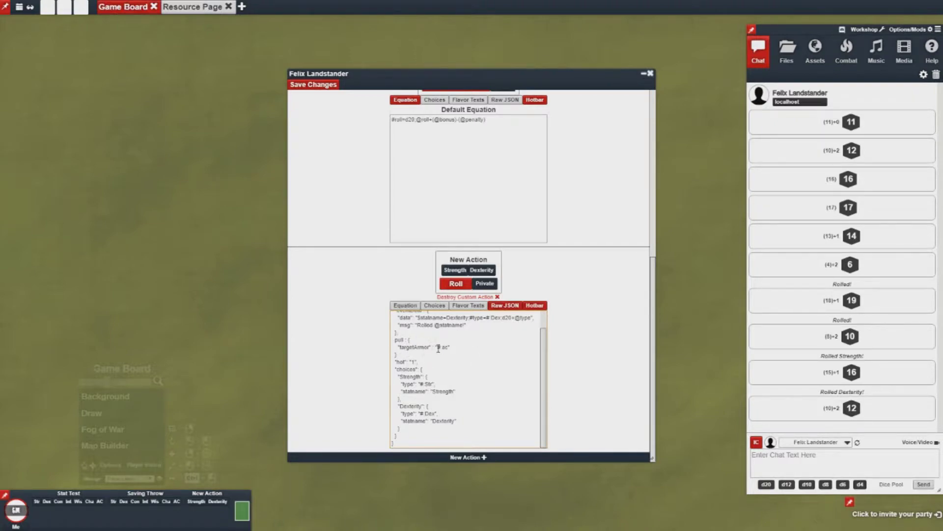
{"action": "left_click_drag", "start_coordinate": [436, 348], "coordinate": [449, 347]}
{"action": "left_click", "coordinate": [469, 311]}
{"action": "left_click", "coordinate": [469, 308]}
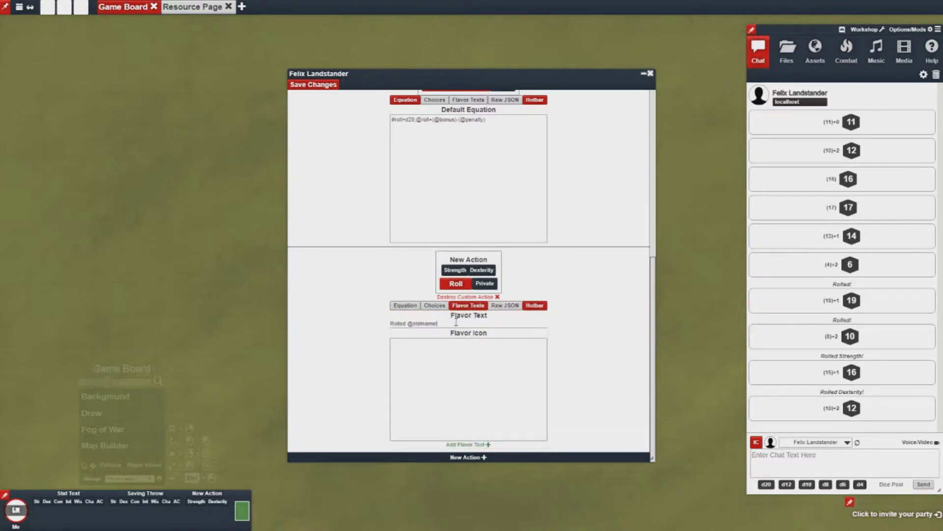
{"action": "type", "text": "AC @targetArmor"}
{"action": "left_click", "coordinate": [404, 306]}
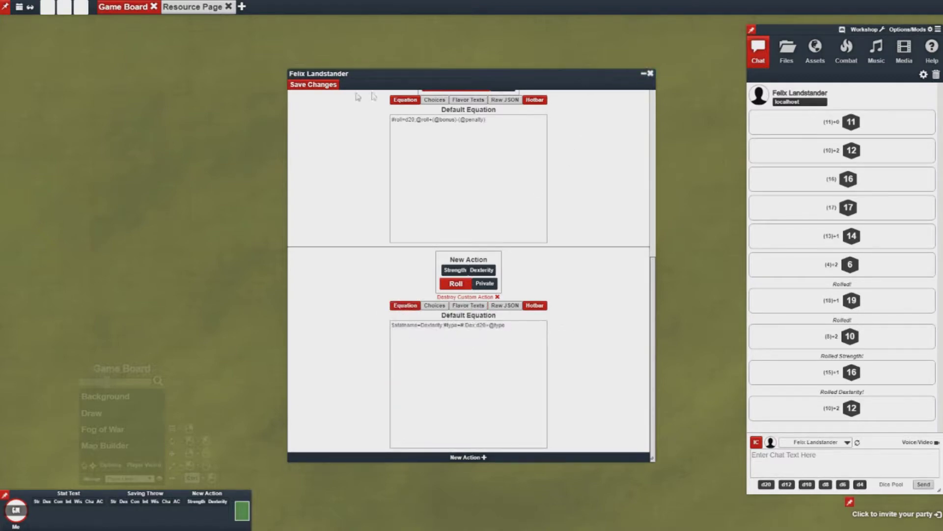
Step: Move the actor's token to a clear area of the map and open its character sheet
{"action": "left_click", "coordinate": [525, 100]}
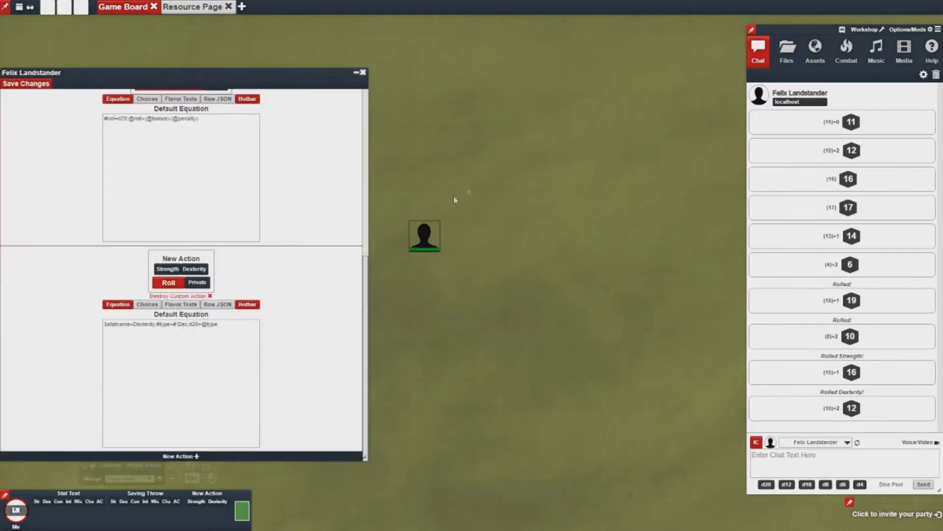
{"action": "left_click_drag", "start_coordinate": [425, 236], "coordinate": [582, 236]}
{"action": "left_click", "coordinate": [583, 238]}
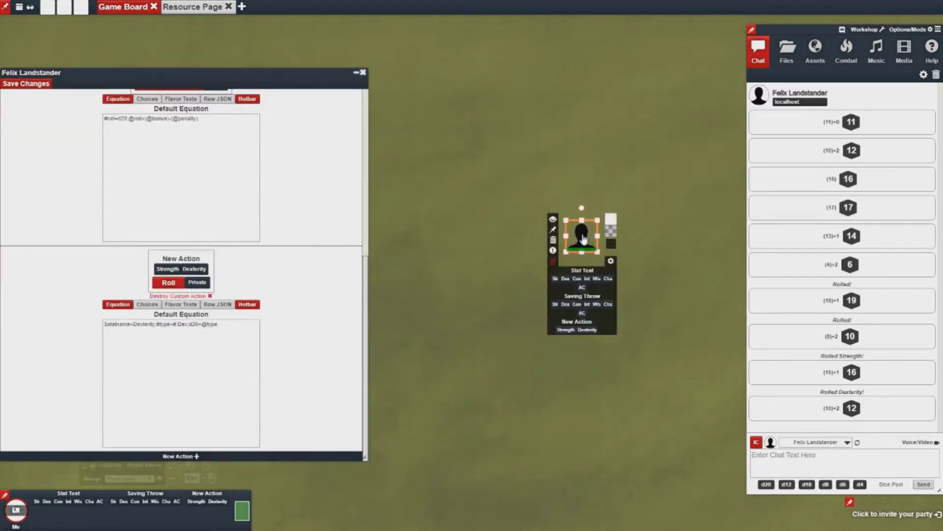
{"action": "double_click", "coordinate": [583, 238]}
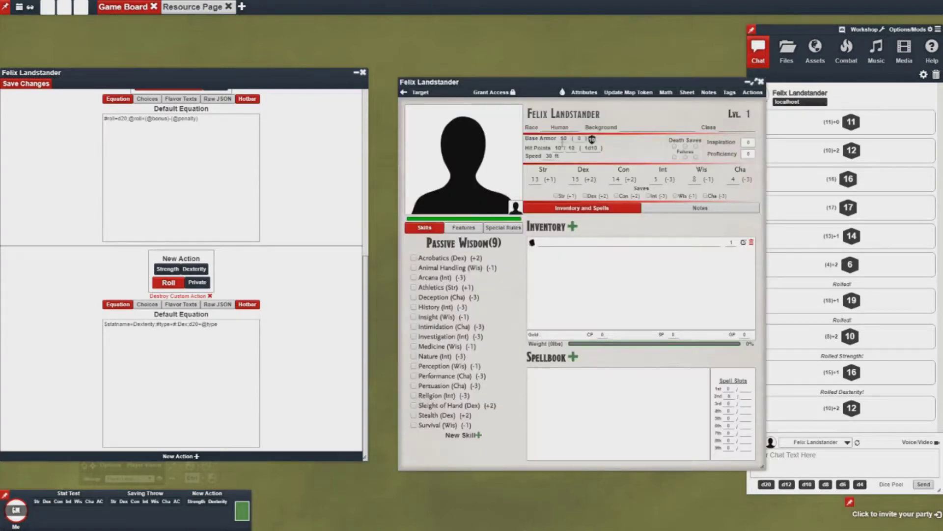
Step: Close the open character sheet, create a new actor, and set that actor's Base Armor to 15
{"action": "left_click", "coordinate": [760, 82]}
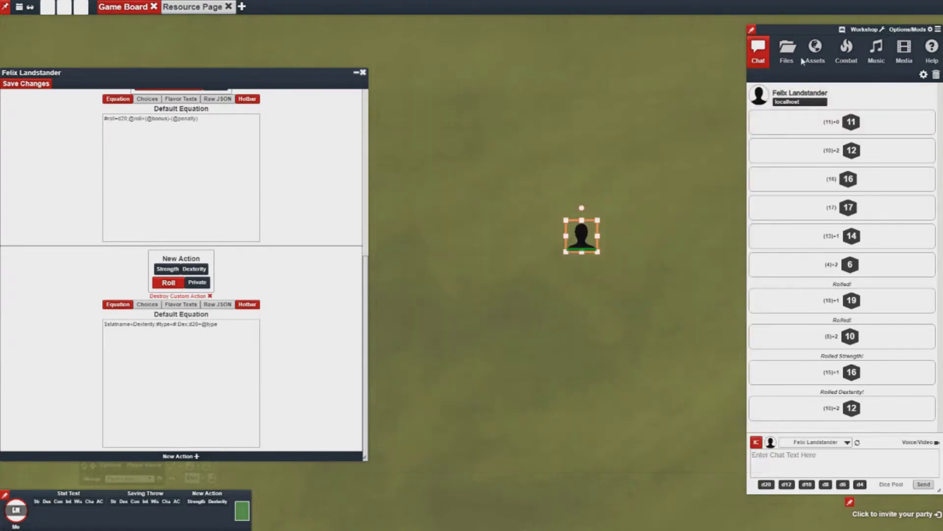
{"action": "left_click", "coordinate": [812, 59]}
{"action": "left_click", "coordinate": [779, 488]}
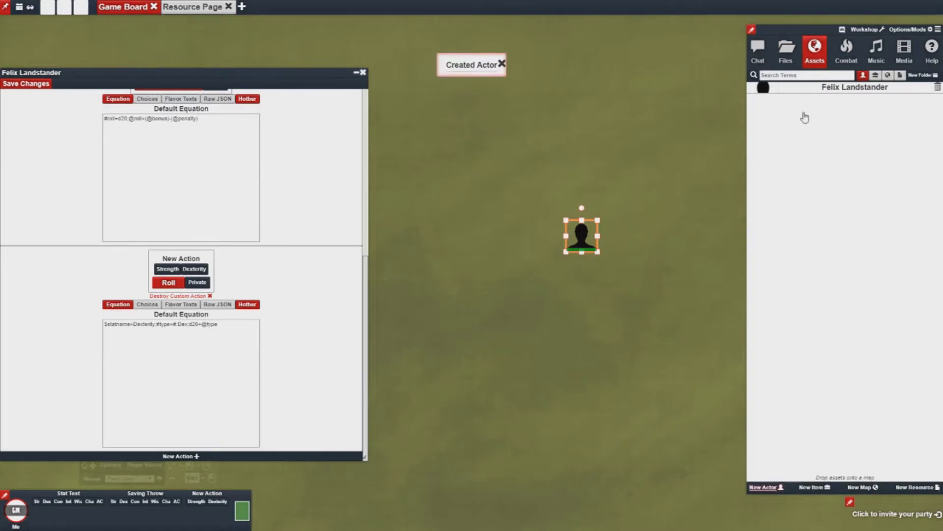
{"action": "left_click", "coordinate": [819, 93]}
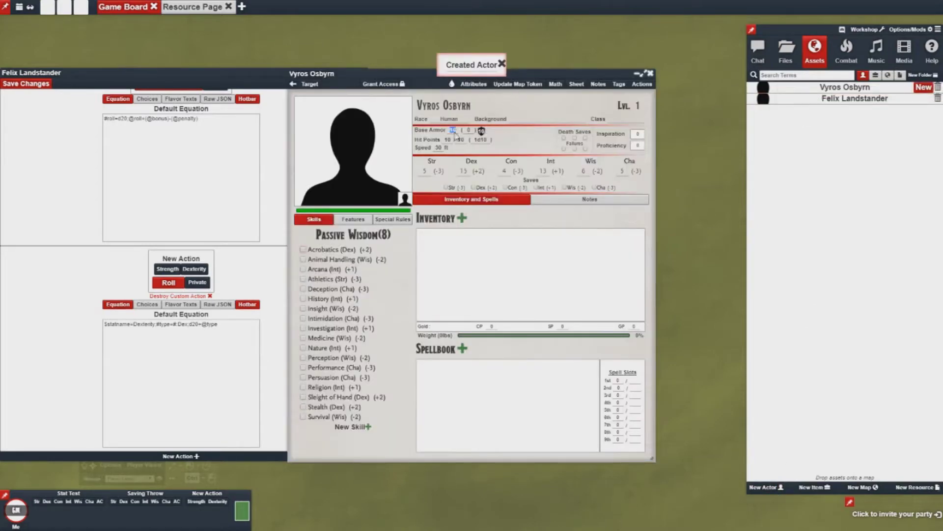
{"action": "type", "text": "5"}
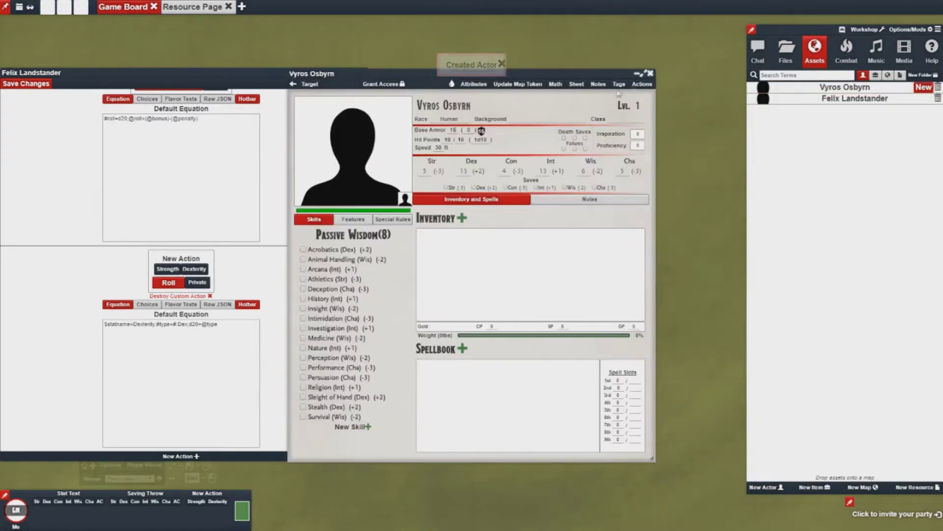
{"action": "left_click", "coordinate": [650, 74]}
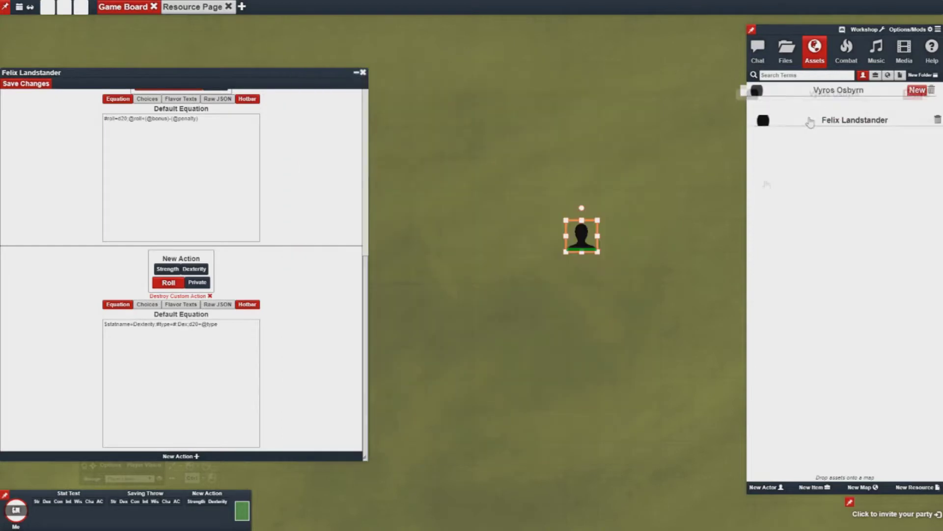
Step: Place the new actor's token on the map below the first token and roll New Action's Strength choice against it
{"action": "left_click", "coordinate": [641, 245]}
{"action": "left_click", "coordinate": [612, 361]}
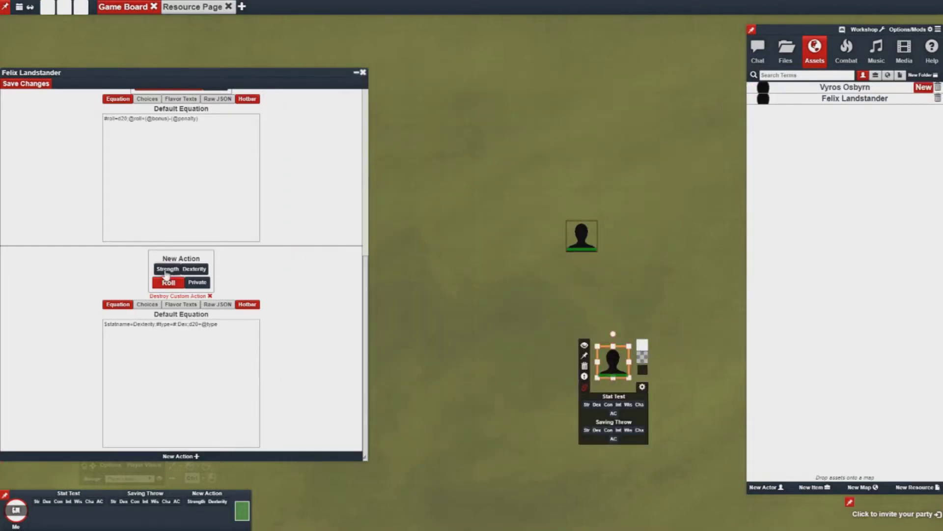
{"action": "left_click", "coordinate": [758, 52]}
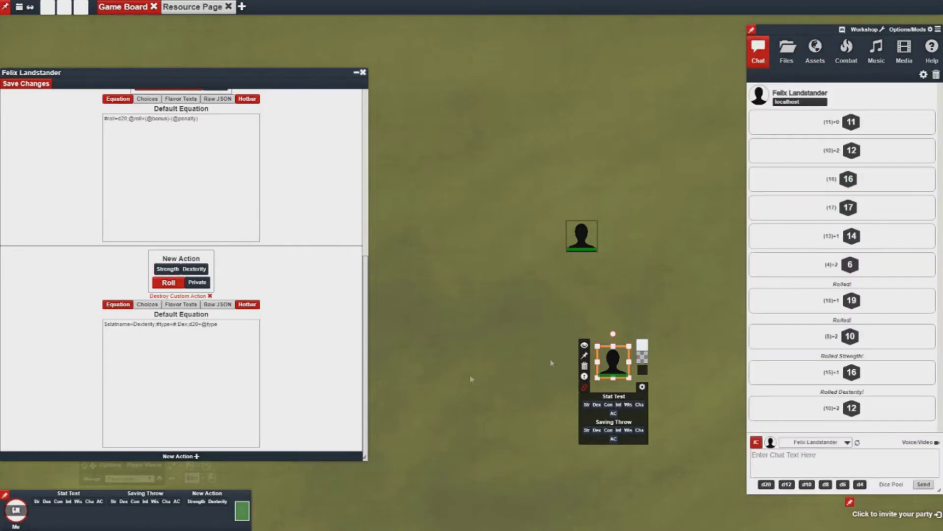
{"action": "left_click", "coordinate": [199, 501]}
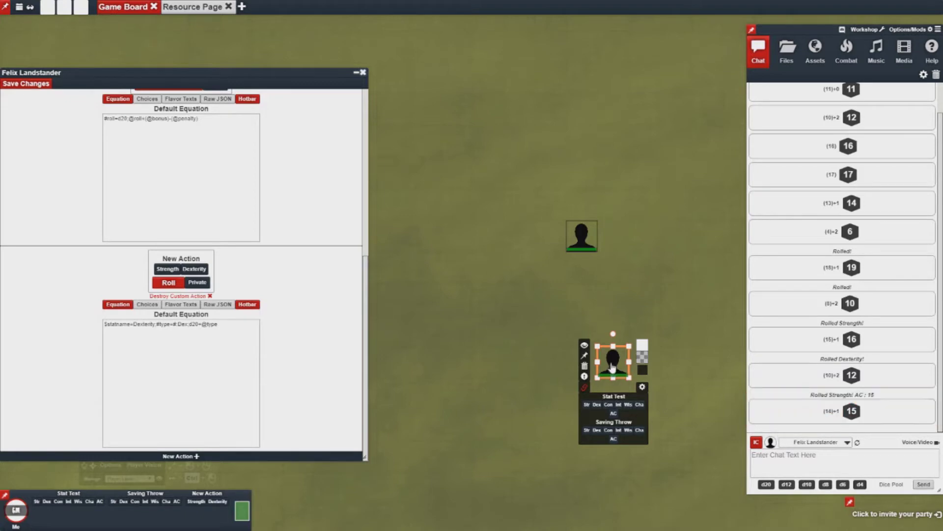
Step: Check the Base Armor on the new actor's sheet, then target the original actor's token and roll New Action's Strength choice again
{"action": "double_click", "coordinate": [612, 366]}
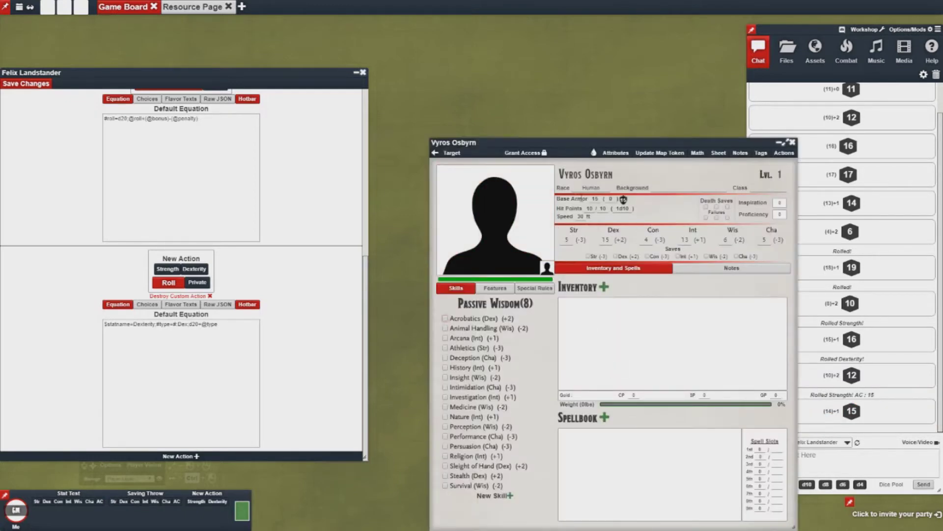
{"action": "left_click", "coordinate": [792, 142]}
{"action": "left_click", "coordinate": [595, 245]}
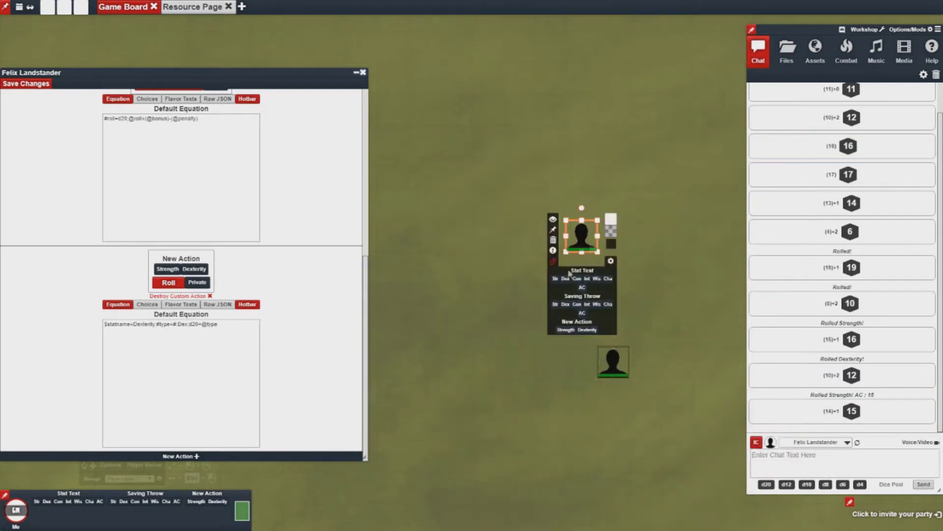
{"action": "left_click", "coordinate": [195, 507]}
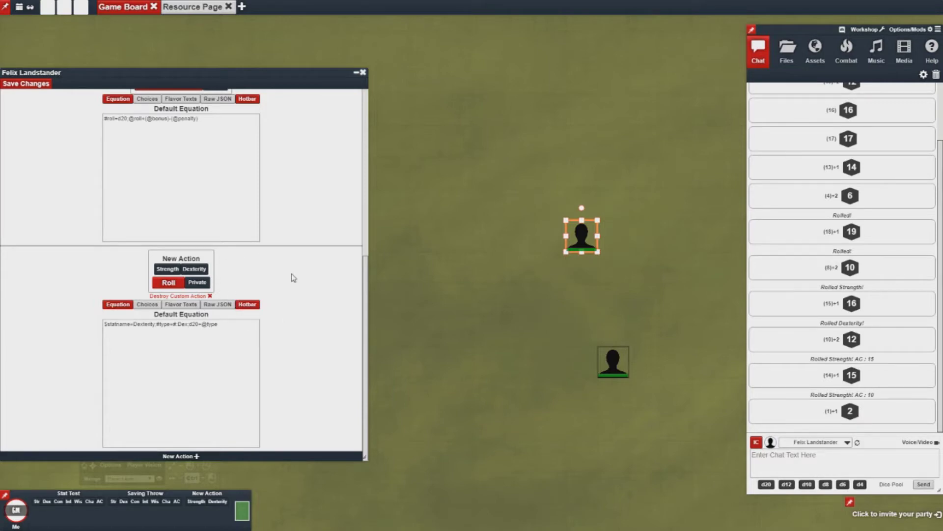
Step: Insert an empty array named effects between pull and hot in New Action's raw JSON
{"action": "scroll", "coordinate": [265, 271], "scroll_direction": "up", "scroll_amount": 8}
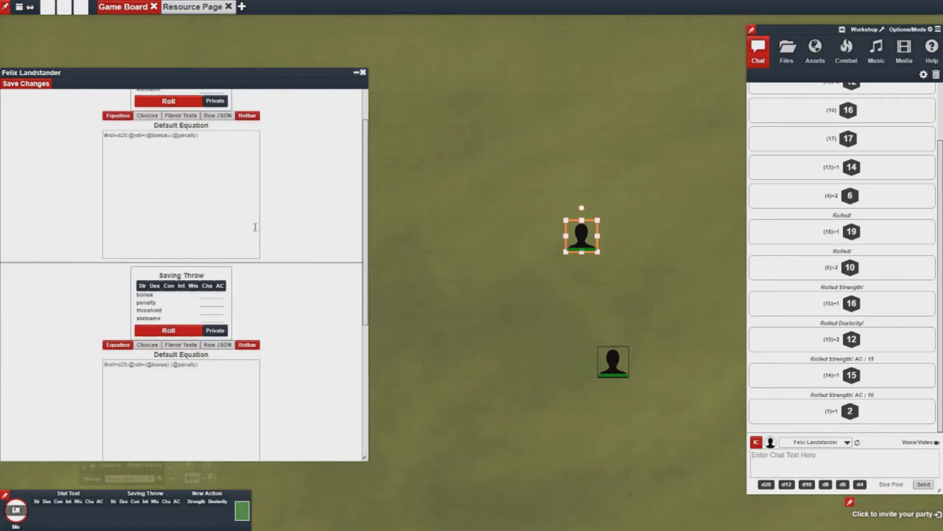
{"action": "scroll", "coordinate": [251, 285], "scroll_direction": "down", "scroll_amount": 8}
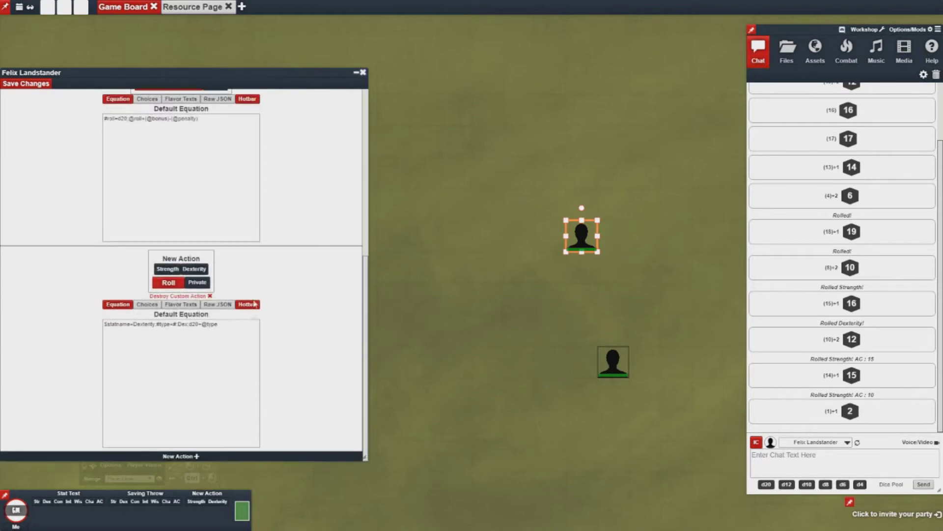
{"action": "left_click", "coordinate": [217, 305]}
{"action": "scroll", "coordinate": [199, 393], "scroll_direction": "down", "scroll_amount": 2}
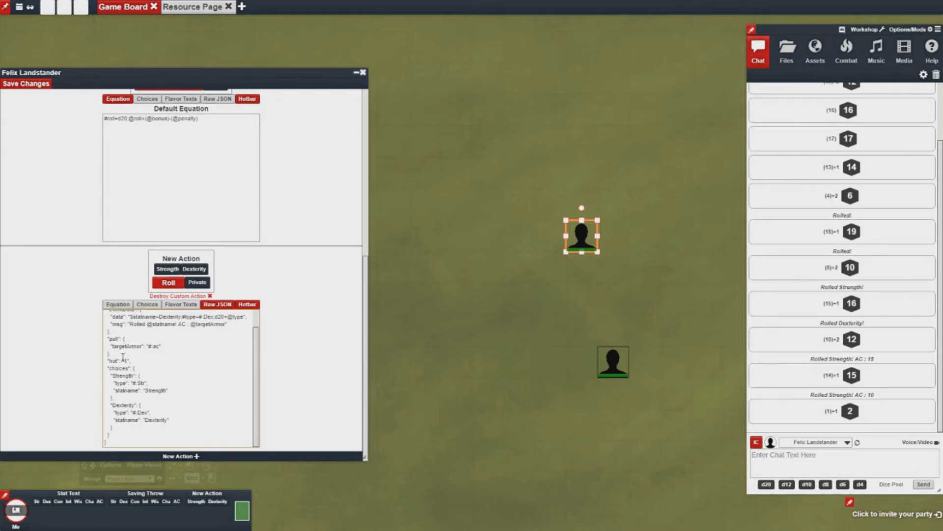
{"action": "key", "text": "Return"}
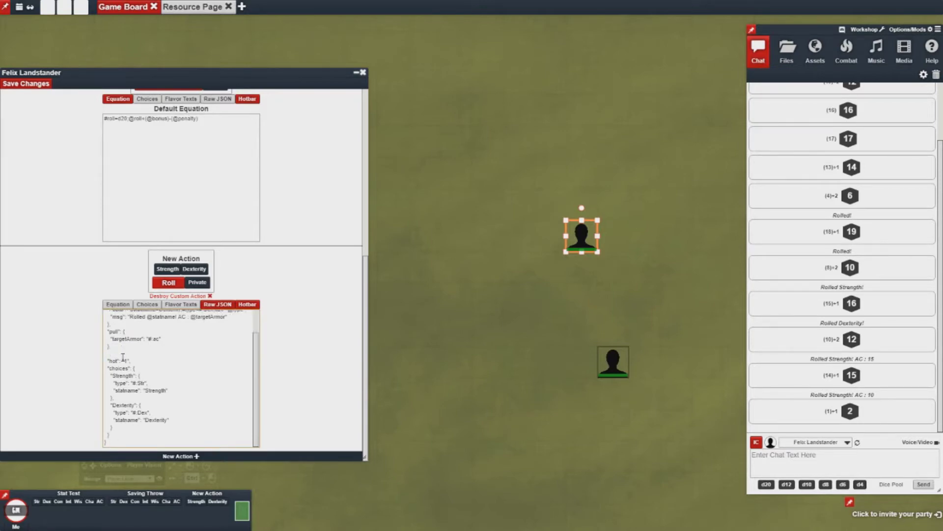
{"action": "type", "text": "\"effects\": {}"}
{"action": "key", "text": "Return"}
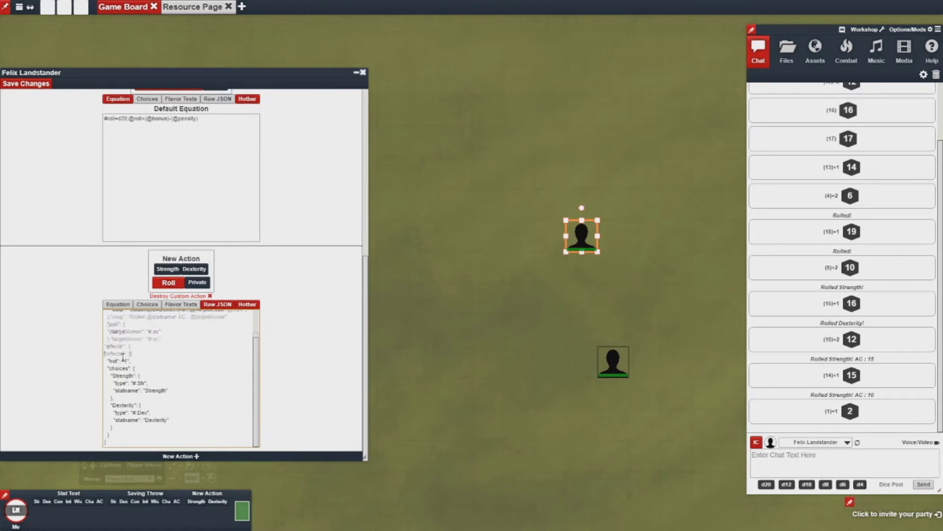
{"action": "left_click", "coordinate": [151, 348]}
{"action": "key", "text": "Return"}
{"action": "type", "text": "{"}
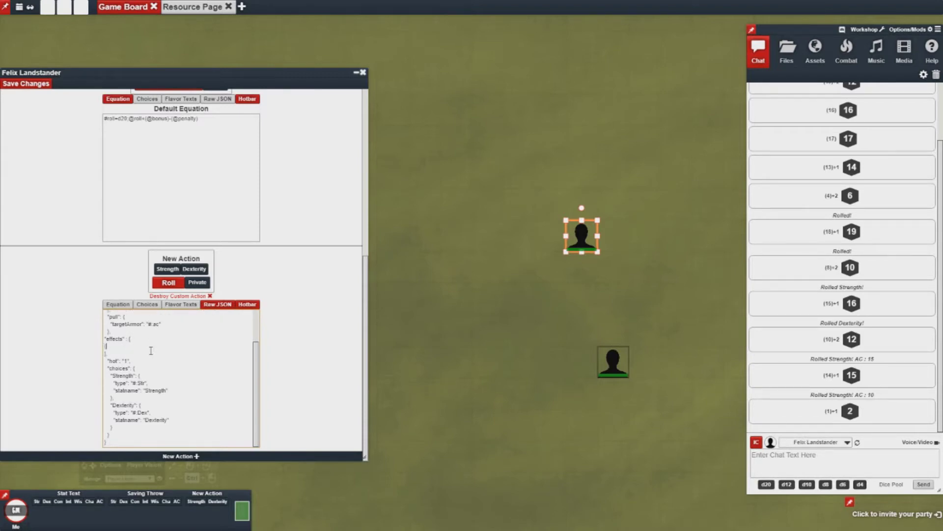
{"action": "type", "text": "\"target\" : \""}
{"action": "type", "text": "counter\"}"}
{"action": "type", "text": ", \""}
{"action": "type", "text": "eq\" : \""}
{"action": "type", "text": "@hp"}
{"action": "type", "text": "-5\""}
{"action": "type", "text": "}"}
{"action": "left_click", "coordinate": [26, 85]}
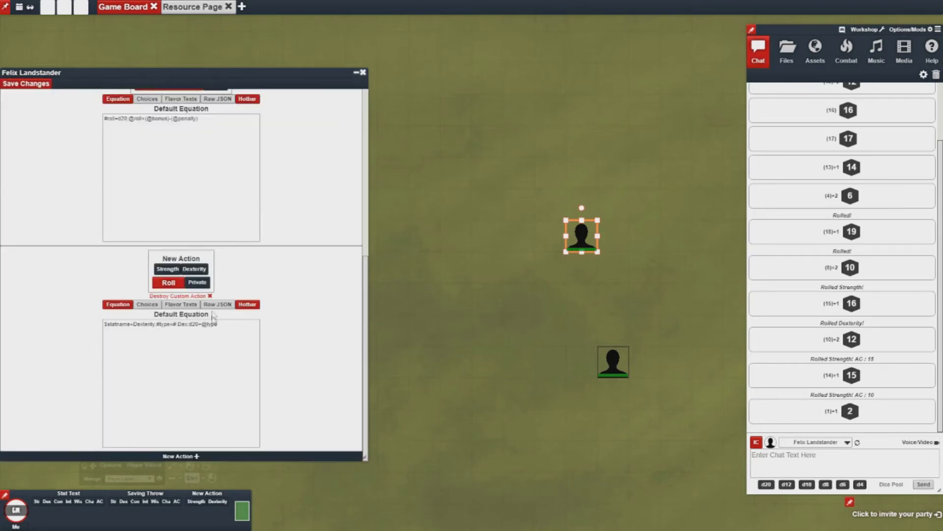
Step: Target the new actor's token and roll New Action's Strength choice to test the hit point effect
{"action": "left_click", "coordinate": [613, 366]}
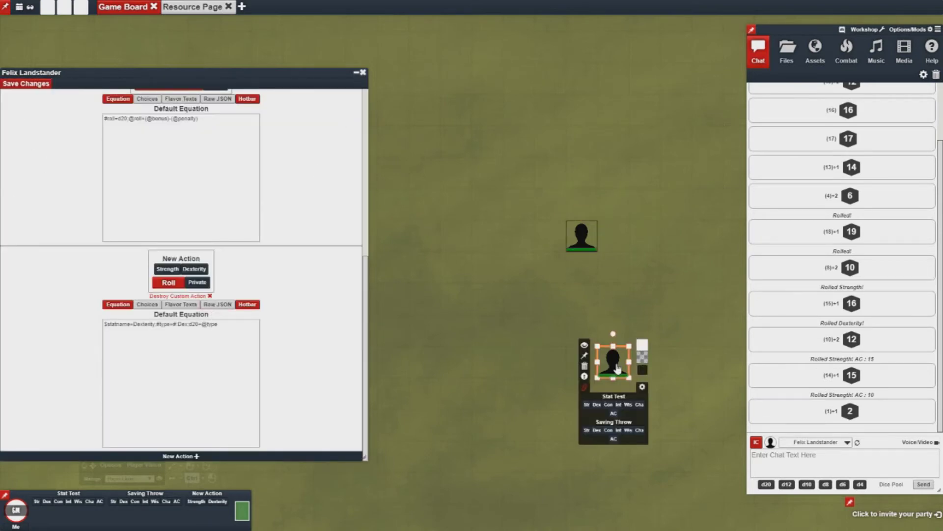
{"action": "left_click", "coordinate": [198, 502]}
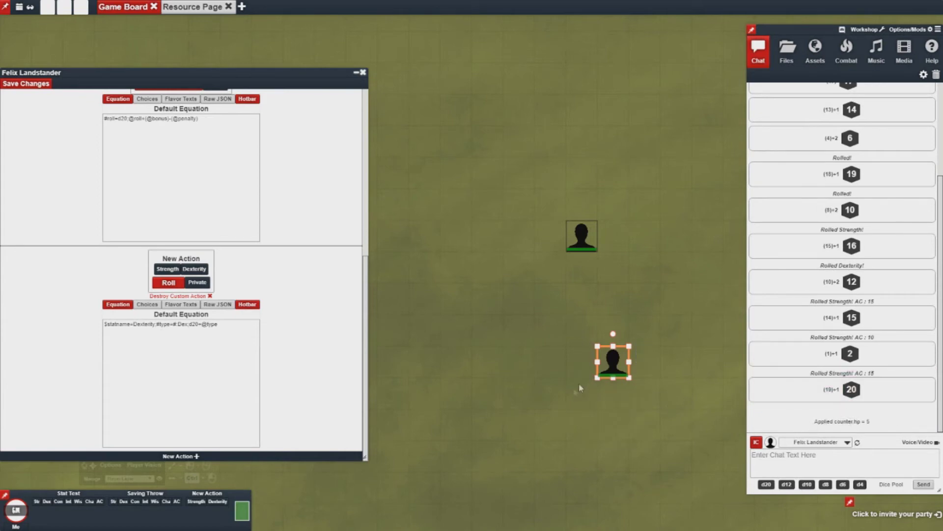
Step: Correct the effect's target to counters.hp in New Action's raw JSON and save the changes
{"action": "left_click", "coordinate": [217, 304]}
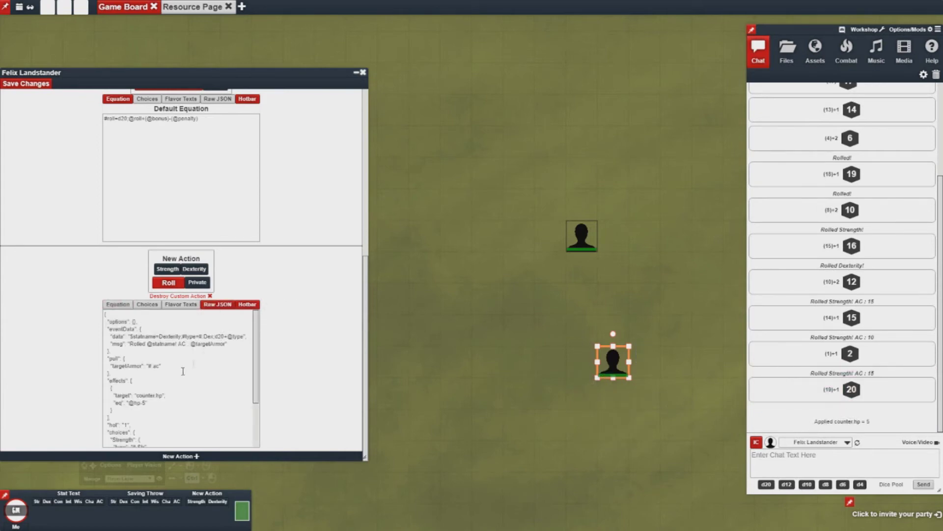
{"action": "left_click", "coordinate": [155, 397]}
{"action": "type", "text": "s"}
{"action": "left_click", "coordinate": [45, 85]}
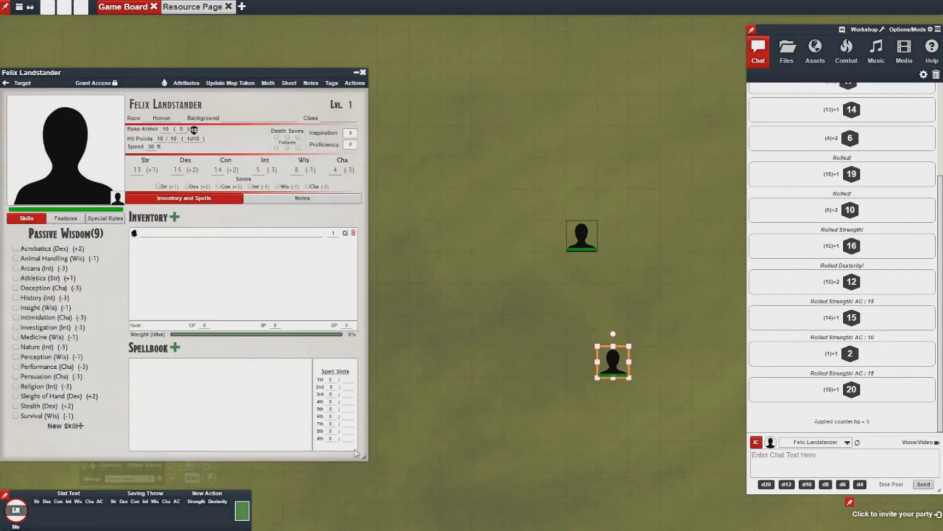
Step: Roll New Action's Strength choice on the new actor's token again, move that token nearer the original actor's token, and select it
{"action": "left_click", "coordinate": [196, 502]}
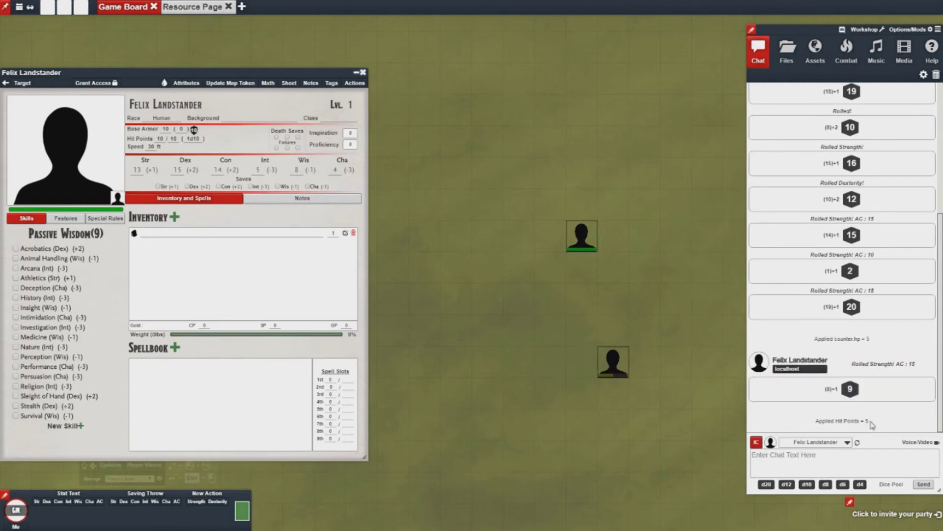
{"action": "left_click", "coordinate": [608, 376]}
{"action": "left_click_drag", "start_coordinate": [608, 376], "coordinate": [483, 281]}
{"action": "left_click", "coordinate": [506, 291]}
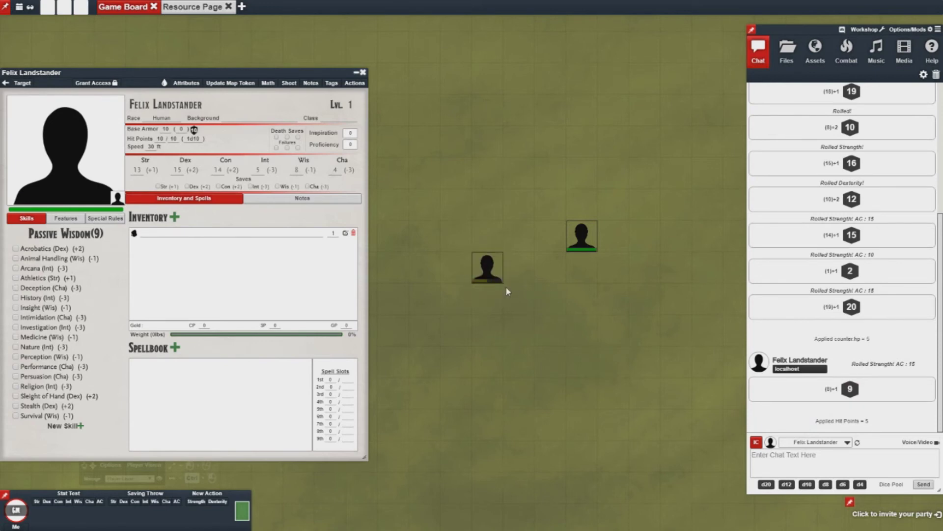
{"action": "left_click", "coordinate": [502, 284]}
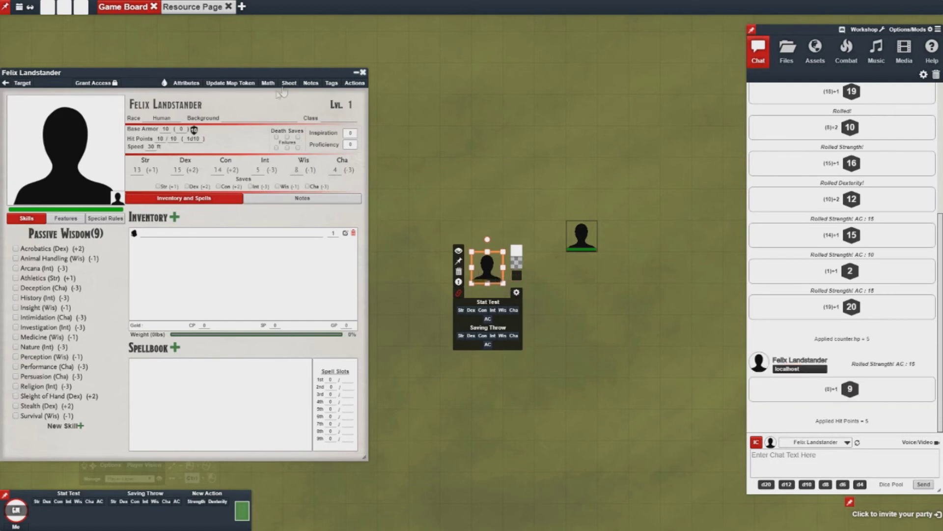
Step: Reopen the custom actions of the original actor from its character sheet
{"action": "left_click", "coordinate": [355, 83]}
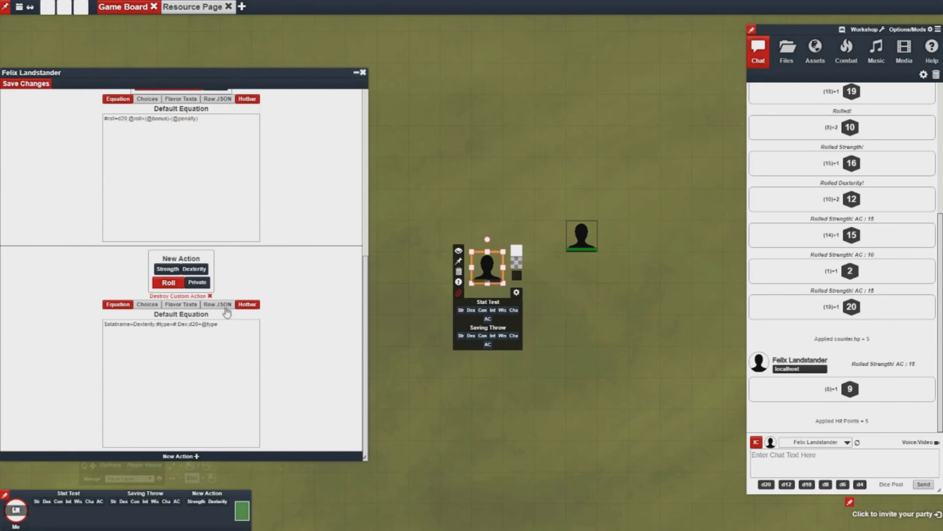